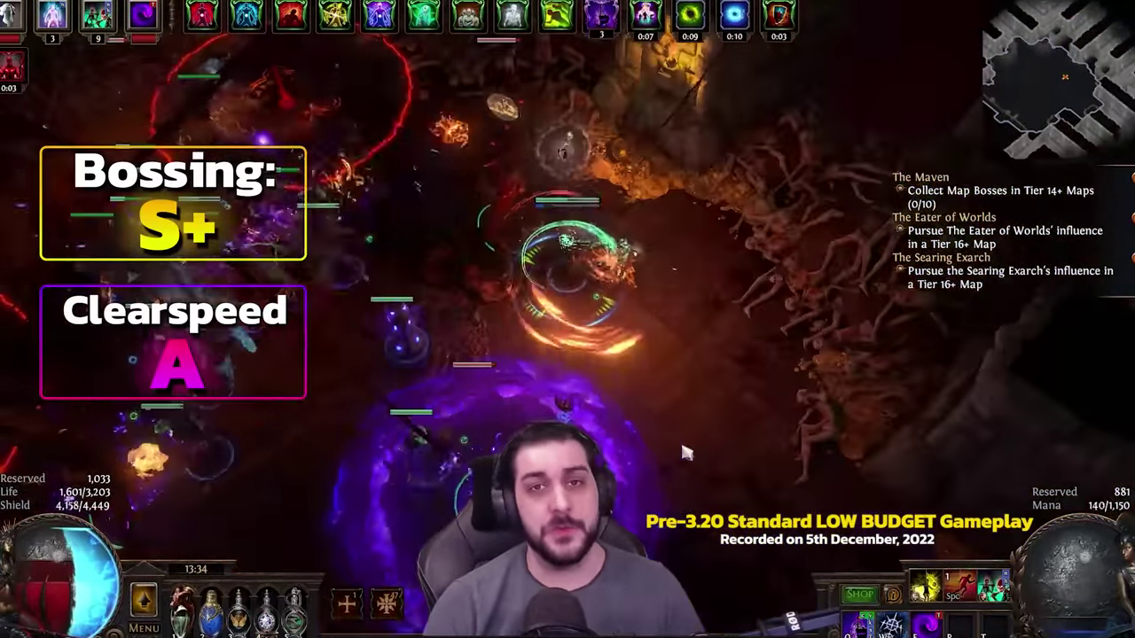
pyautogui.click(722, 278)
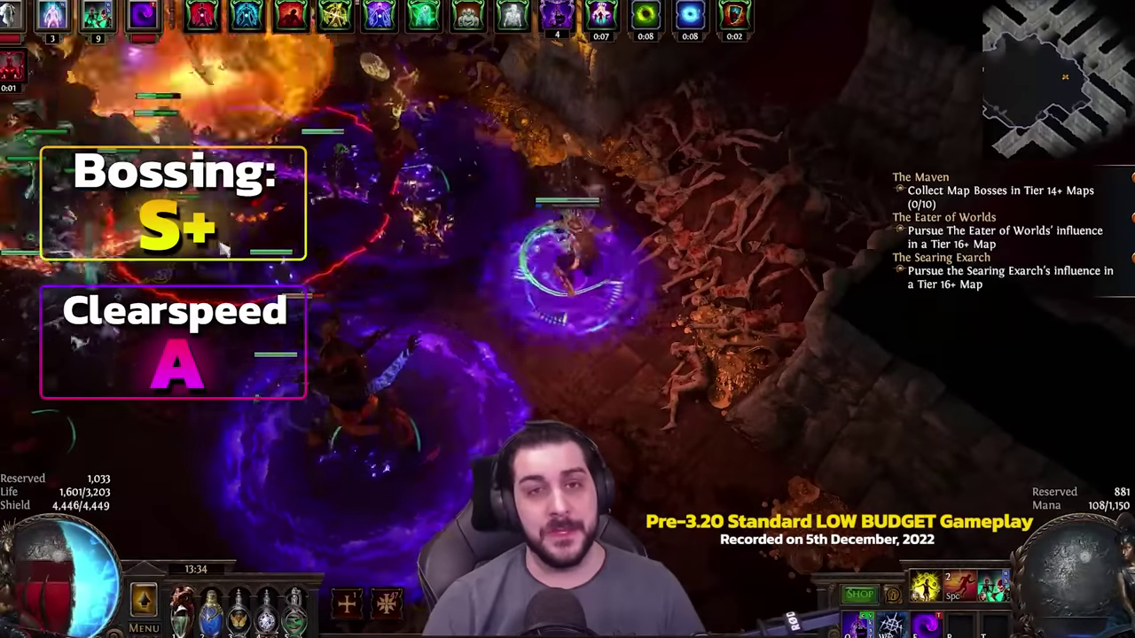
pyautogui.click(223, 251)
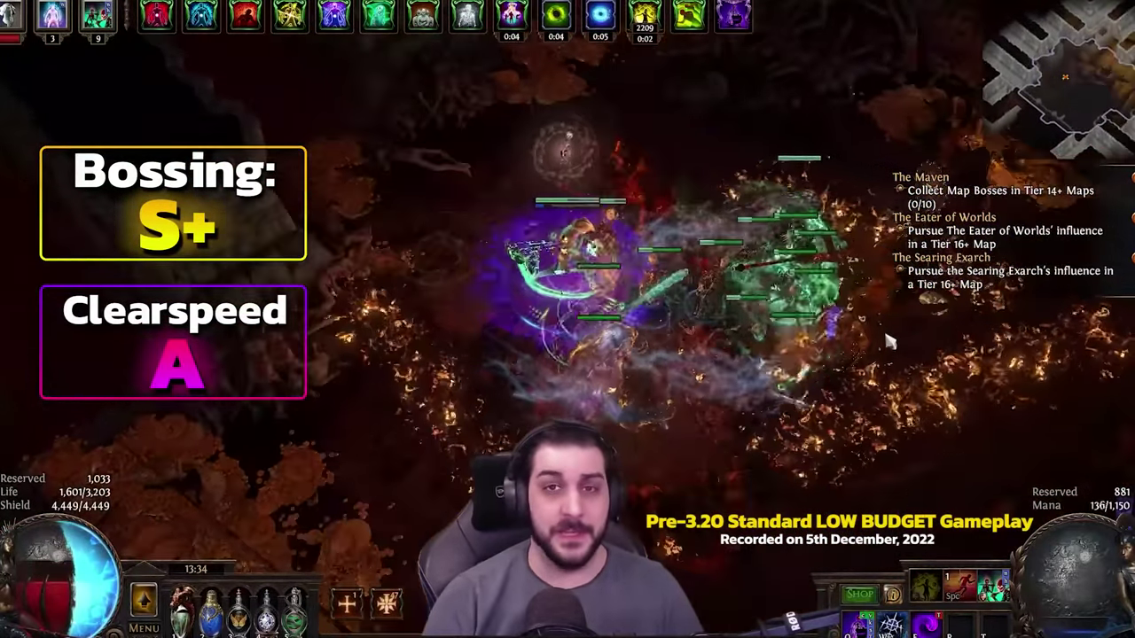
pyautogui.click(857, 329)
pyautogui.click(856, 329)
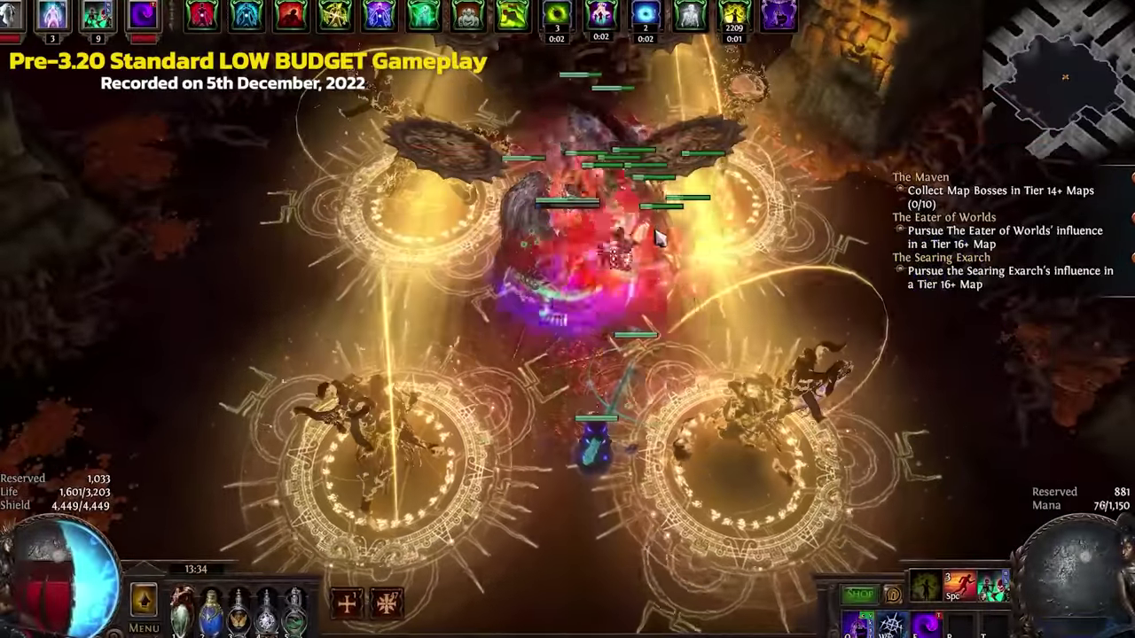
pyautogui.click(658, 236)
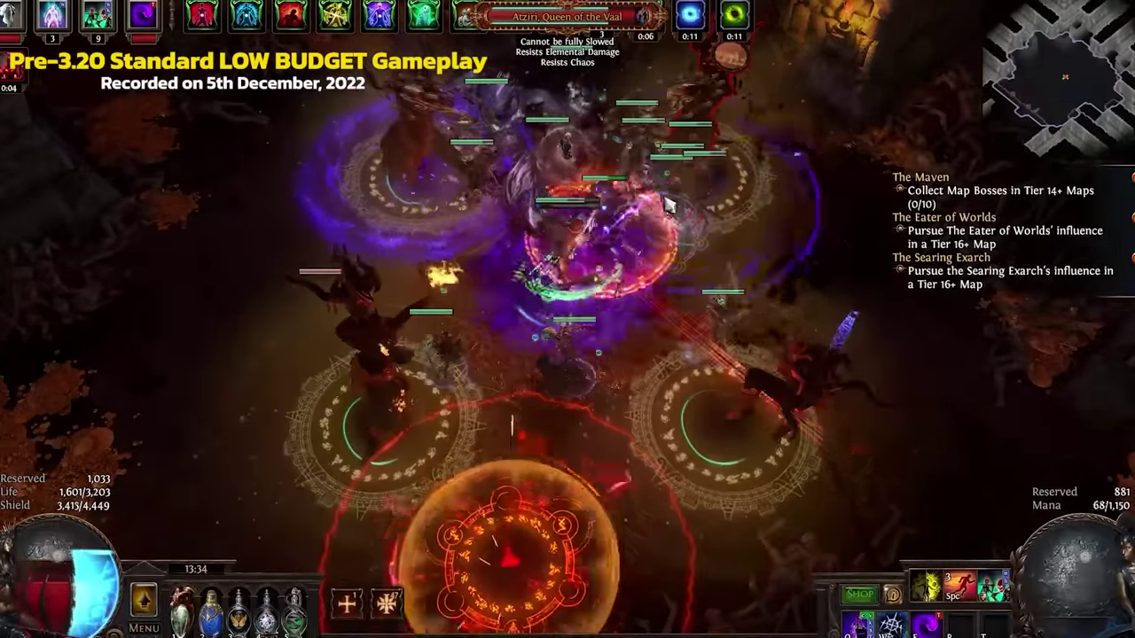
pyautogui.click(670, 206)
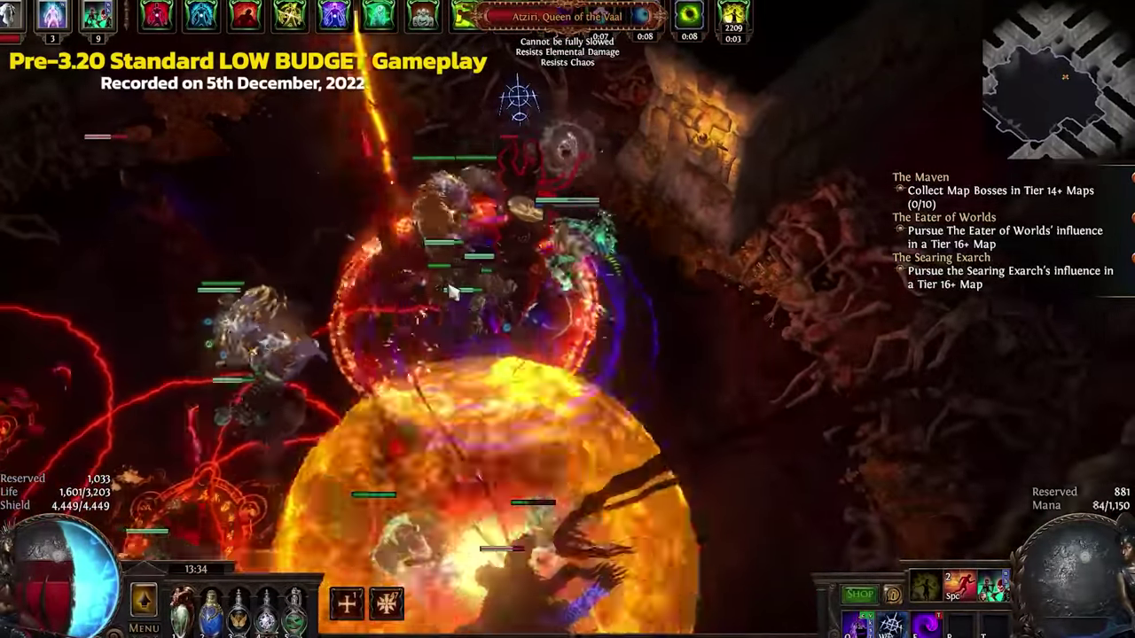
pyautogui.click(698, 410)
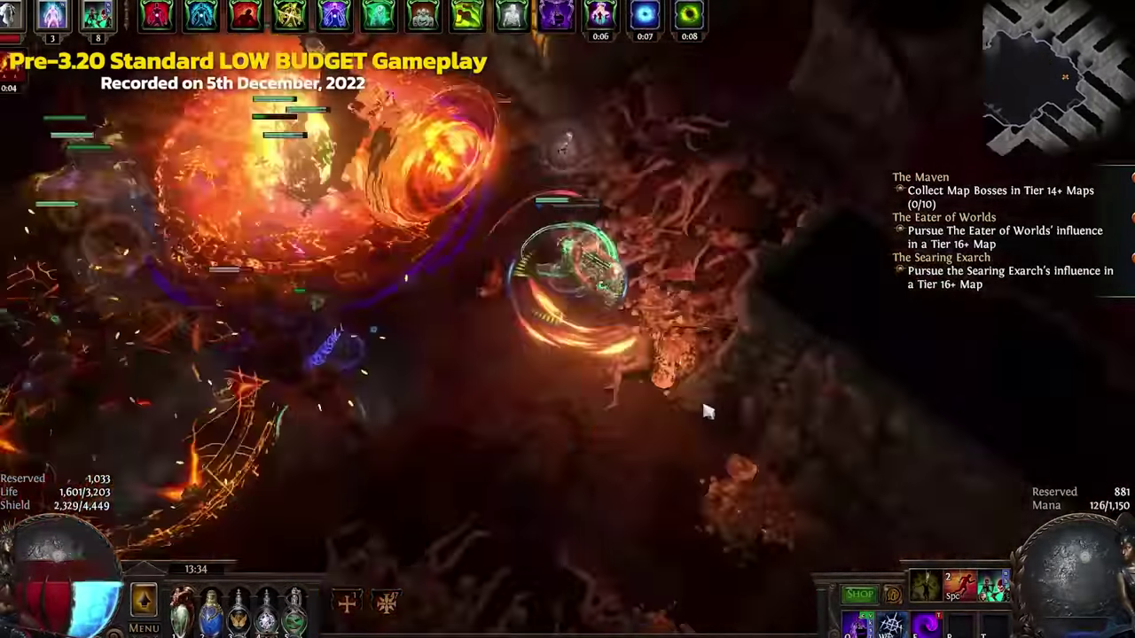
pyautogui.click(384, 305)
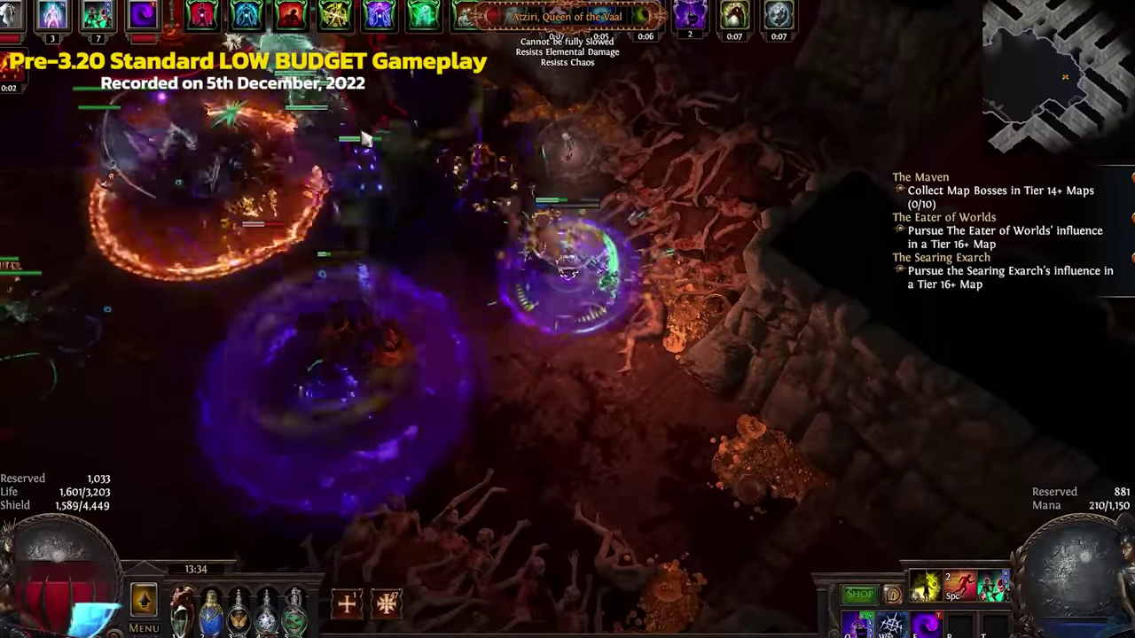
pyautogui.click(312, 243)
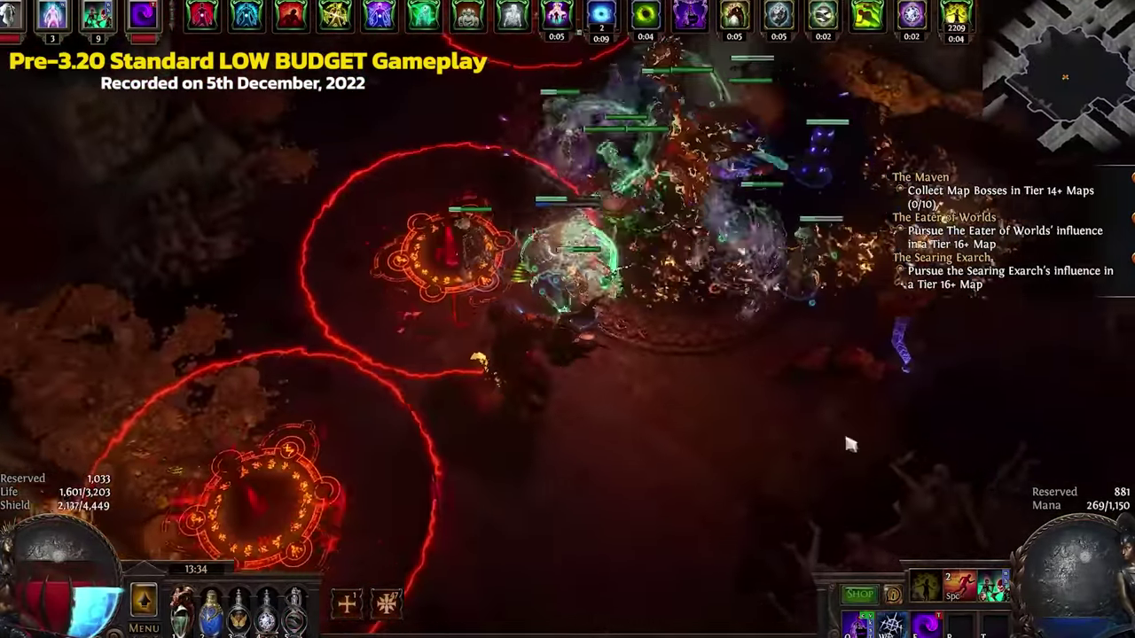
pyautogui.click(844, 445)
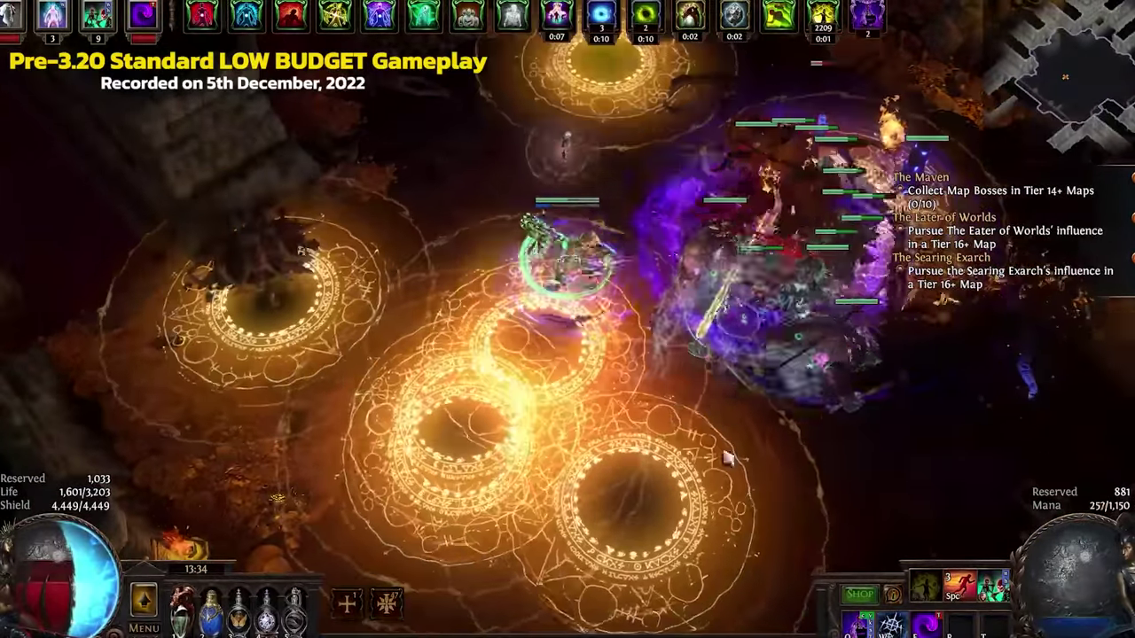
pyautogui.click(725, 457)
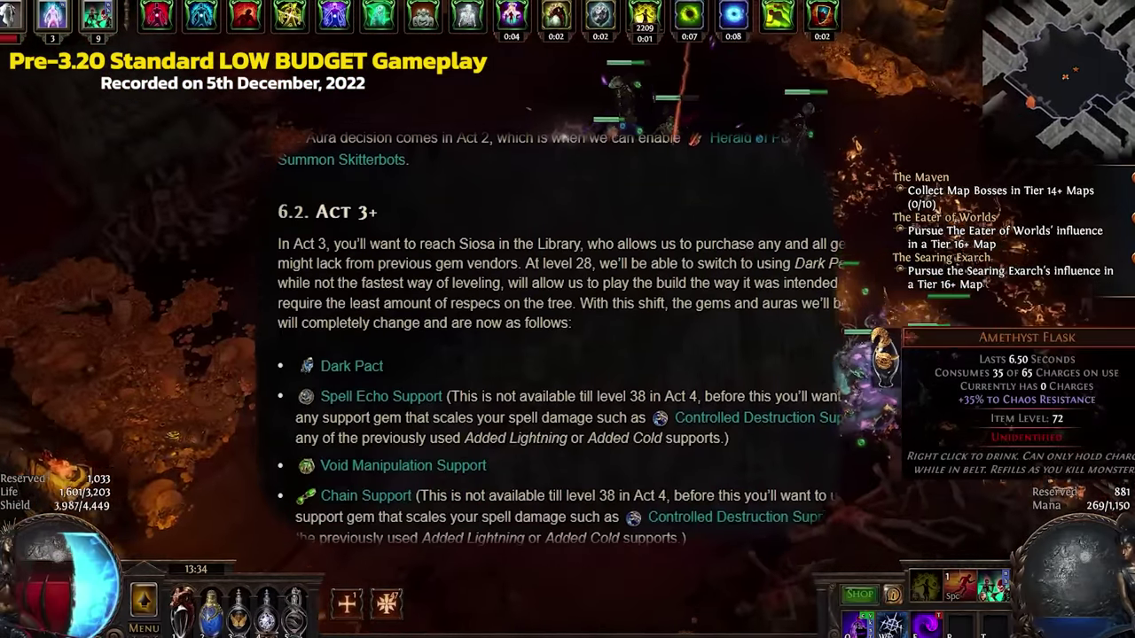
pyautogui.press('i')
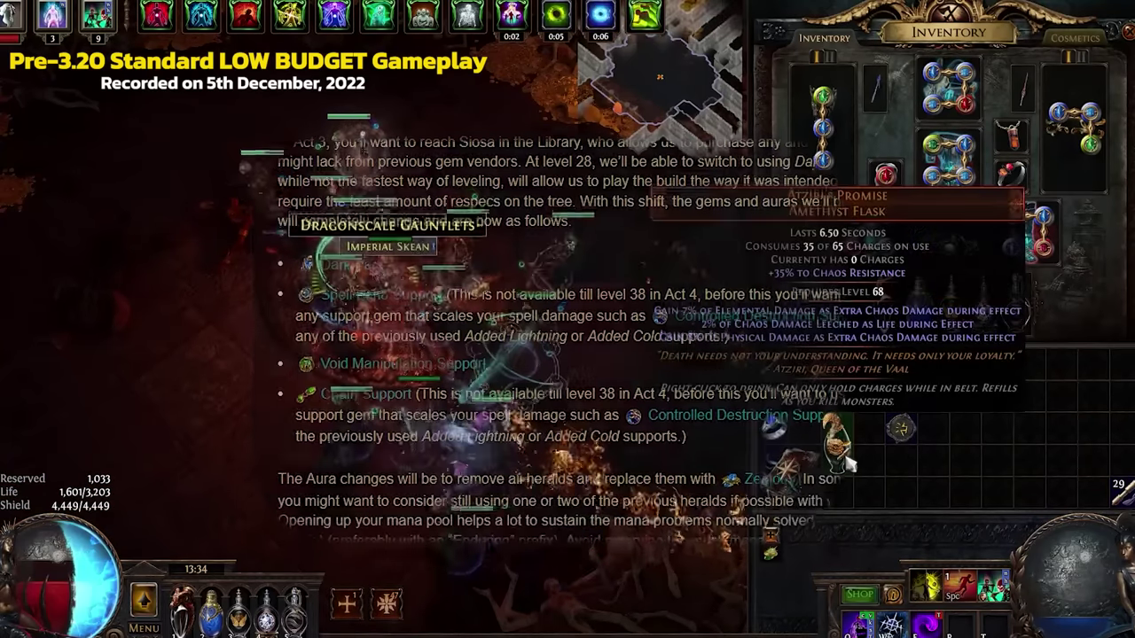
pyautogui.press('alt')
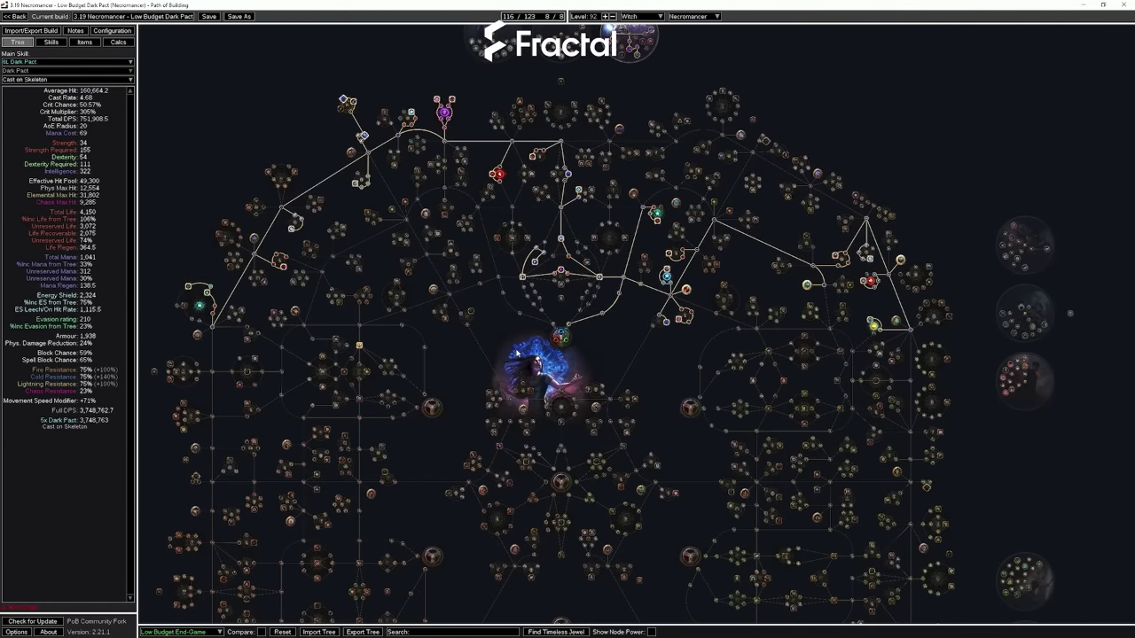
# Switch the passive tree to the "LvLing Tree lvl 12" version and examine its allocated nodes around the Witch start.
pyautogui.moveTo(501, 336); pyautogui.dragTo(479, 308)
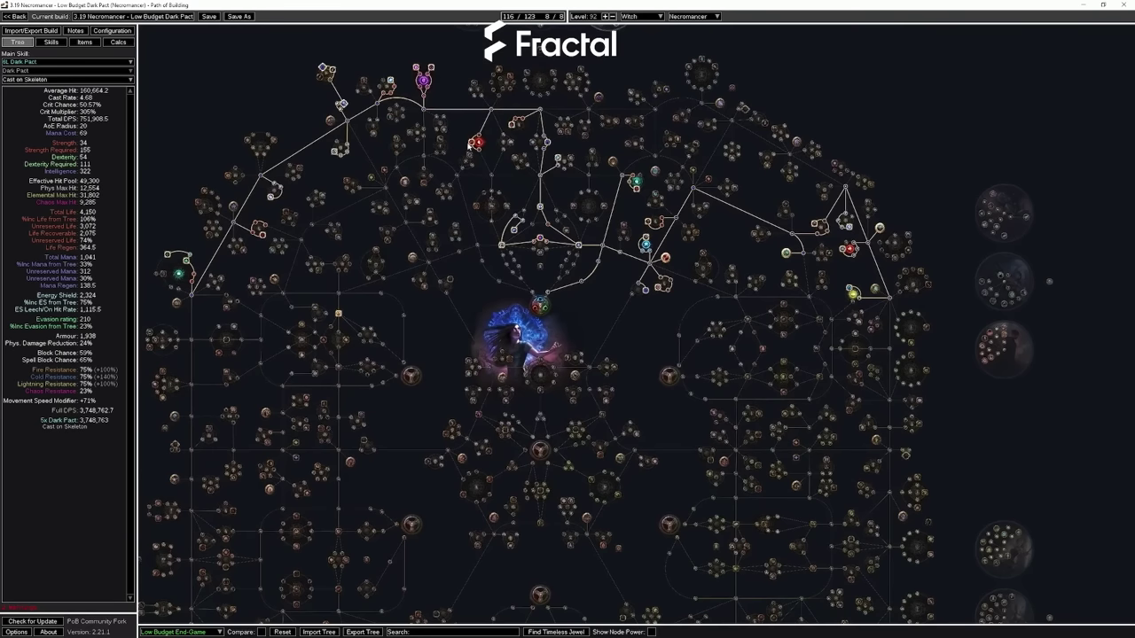
pyautogui.click(193, 629)
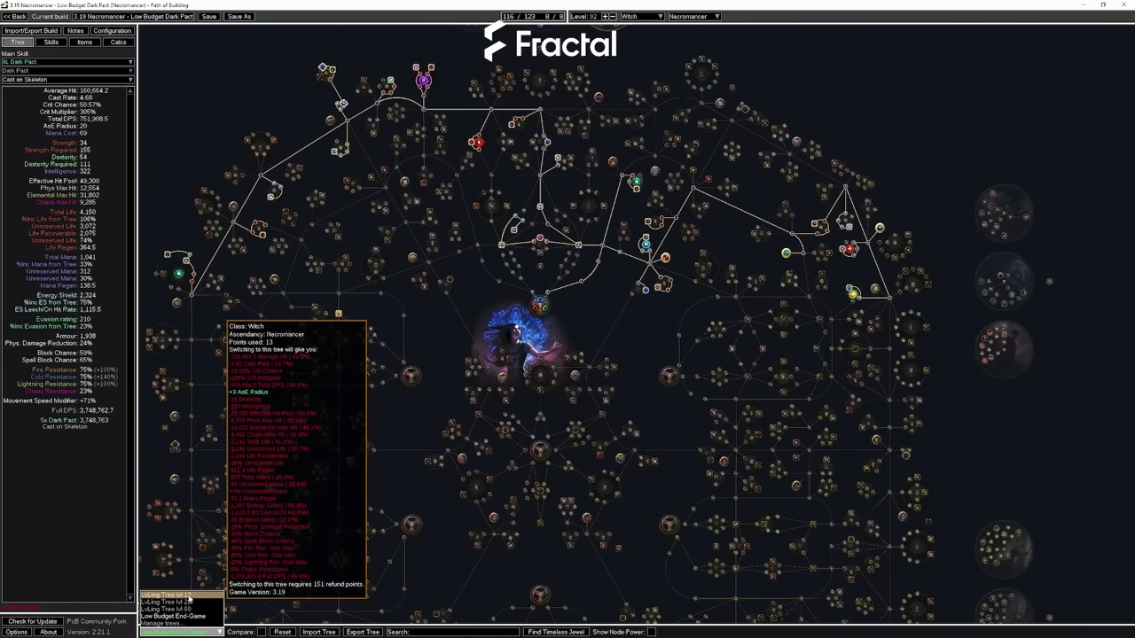
pyautogui.click(188, 597)
pyautogui.scroll(7, 511, 328)
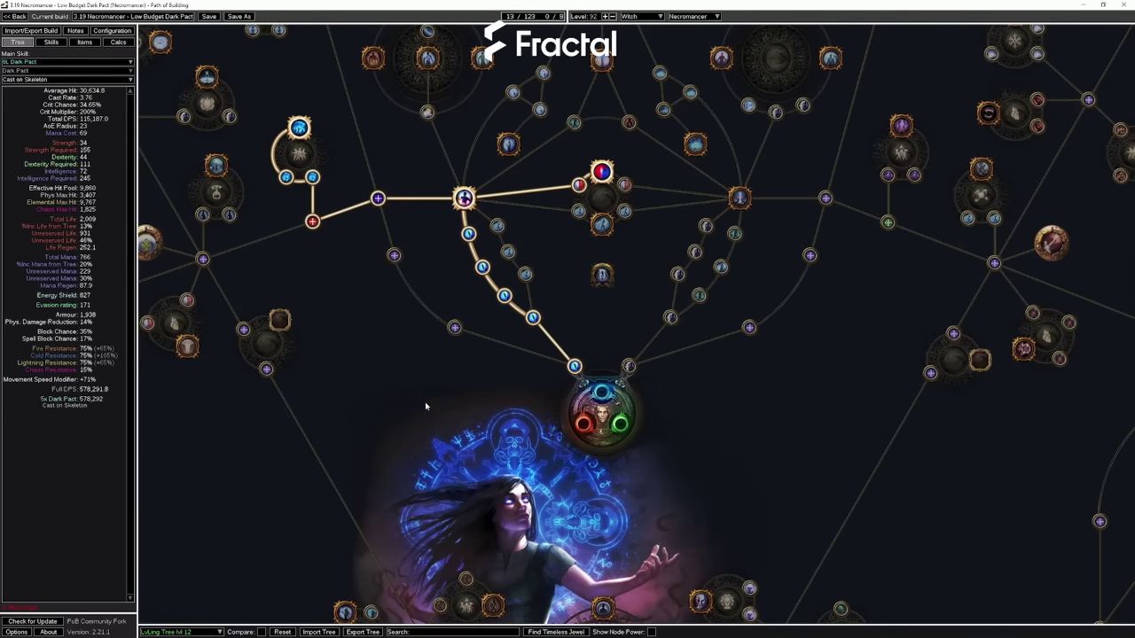
pyautogui.scroll(-4, 423, 381)
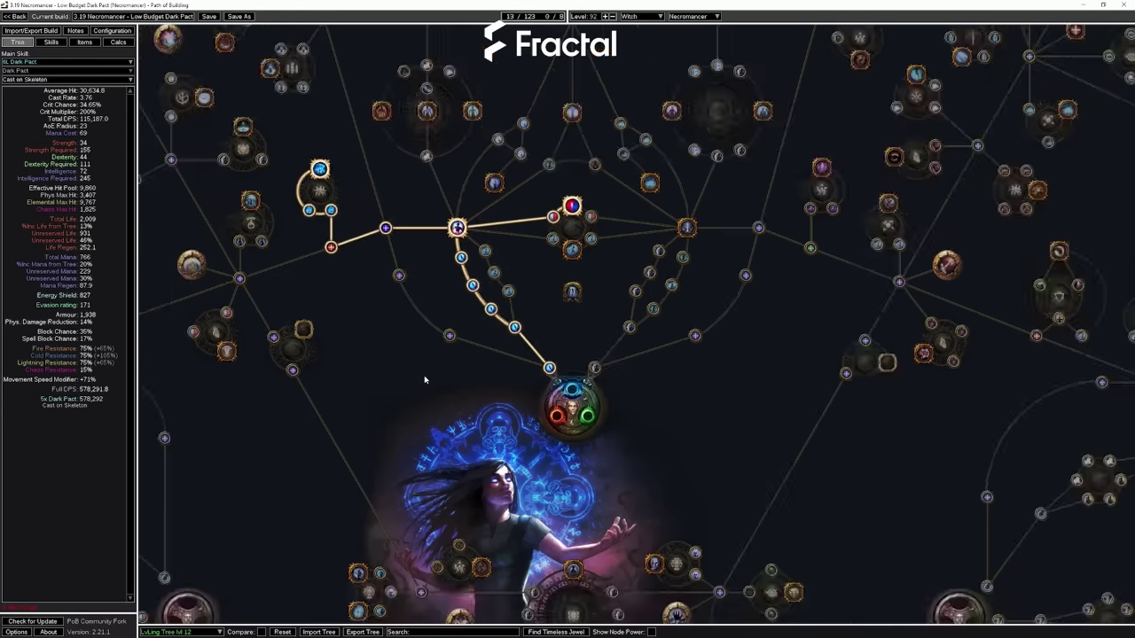
# Switch the passive tree to the "LvLing Tree lvl 28" version and examine its allocated paths, including the Pain Attunement keystone.
pyautogui.click(192, 631)
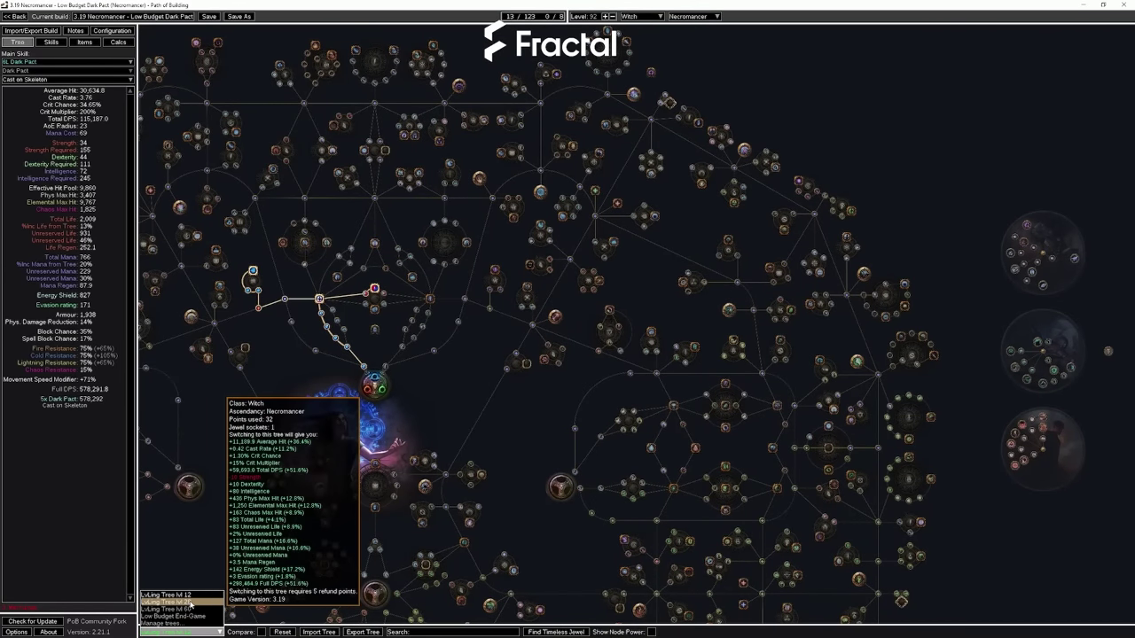
pyautogui.click(189, 603)
pyautogui.moveTo(466, 403); pyautogui.dragTo(506, 441)
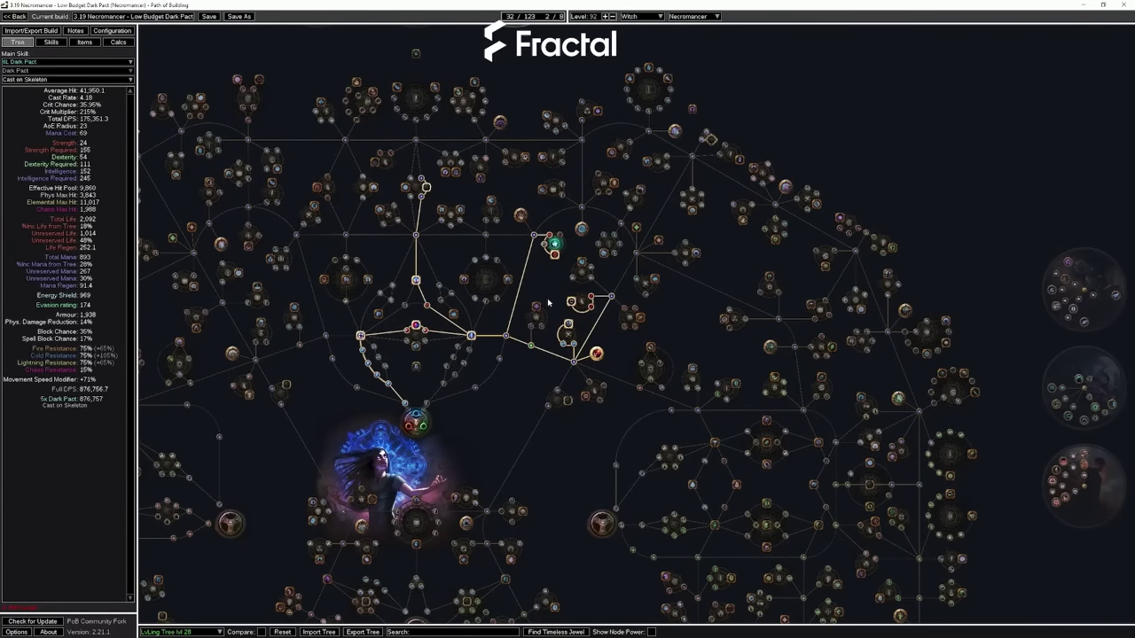
pyautogui.scroll(4, 556, 299)
pyautogui.moveTo(558, 296); pyautogui.dragTo(759, 246)
pyautogui.scroll(-2, 650, 267)
pyautogui.moveTo(647, 448); pyautogui.dragTo(790, 388)
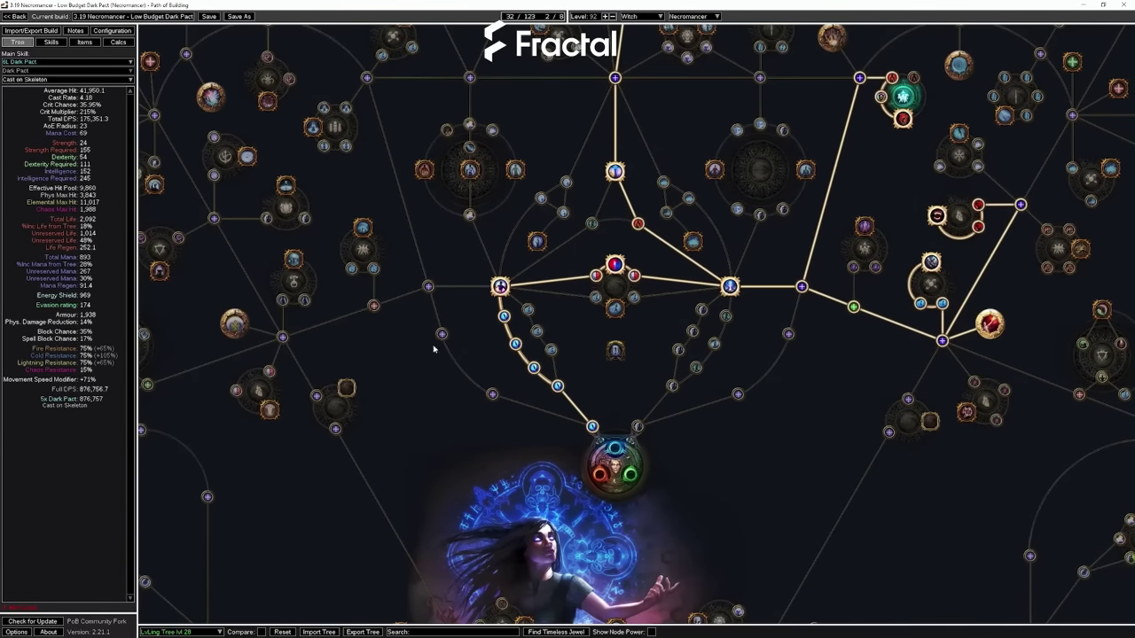
pyautogui.moveTo(870, 318); pyautogui.dragTo(642, 383)
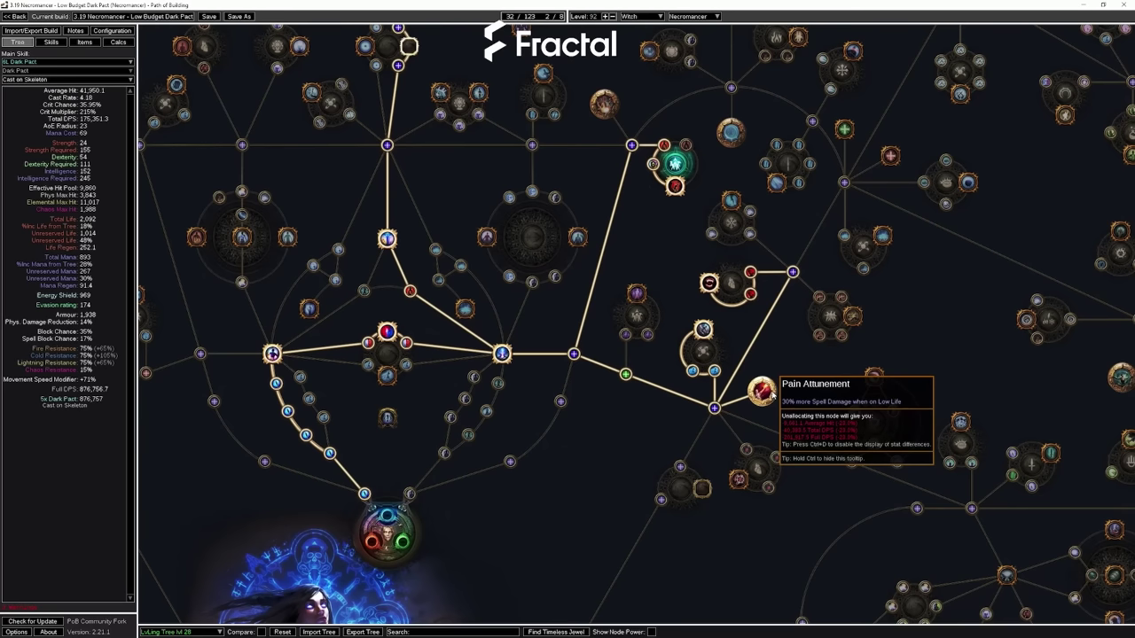
pyautogui.scroll(-3, 772, 395)
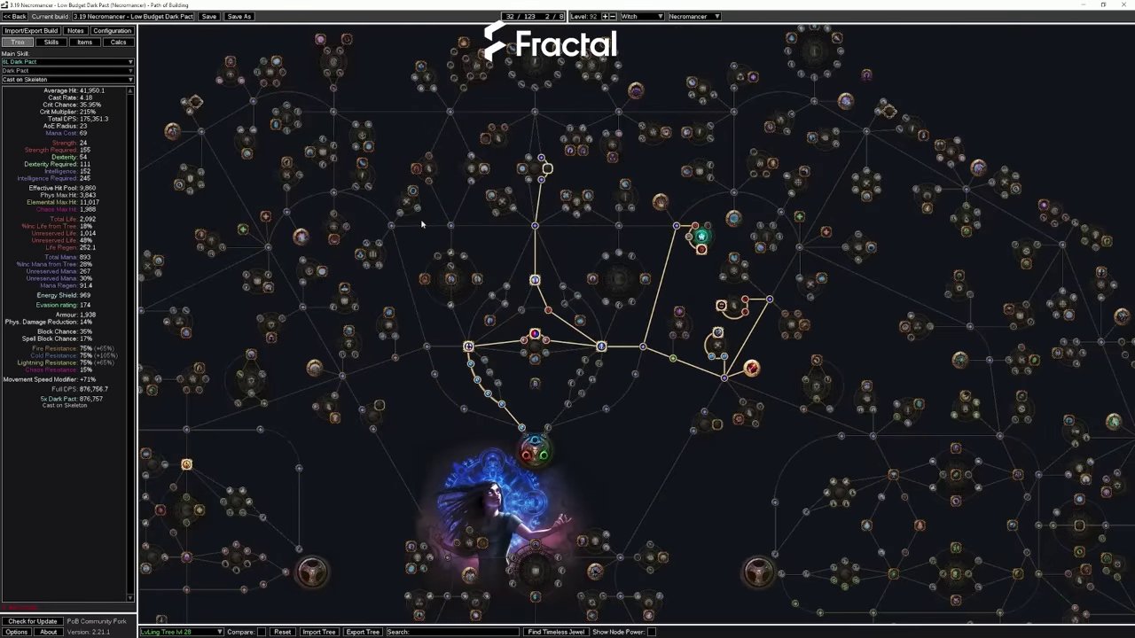
# Switch the passive tree to the "LvLing Tree lvl 60" version and examine the allocated nodes around Vampirism and Pain Attunement.
pyautogui.click(177, 632)
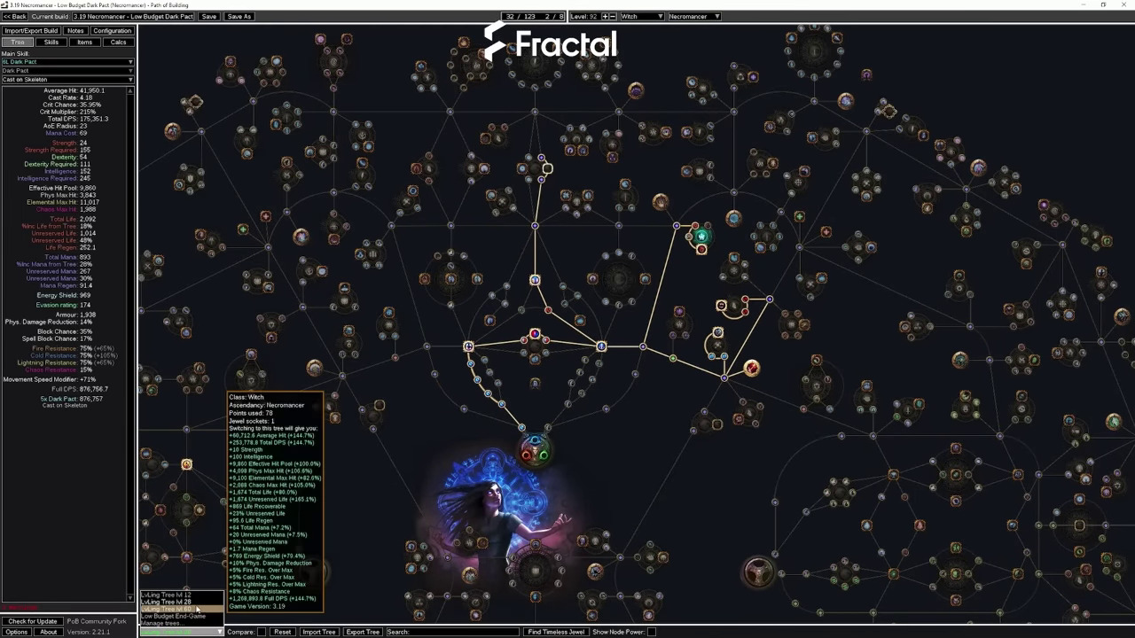
pyautogui.click(177, 603)
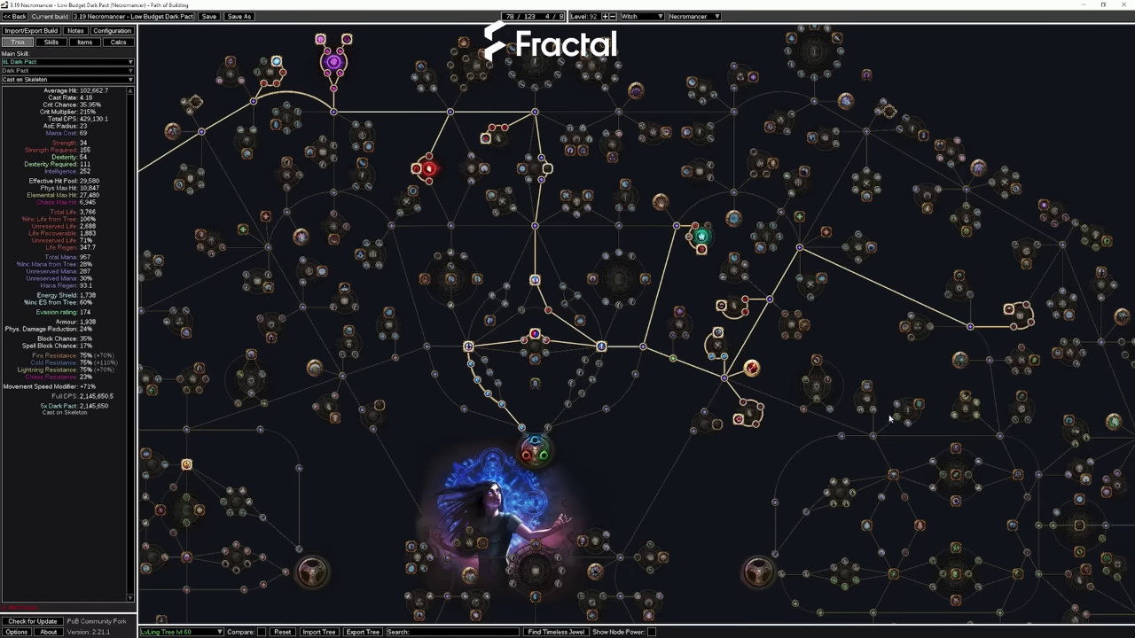
pyautogui.moveTo(508, 451); pyautogui.dragTo(691, 577)
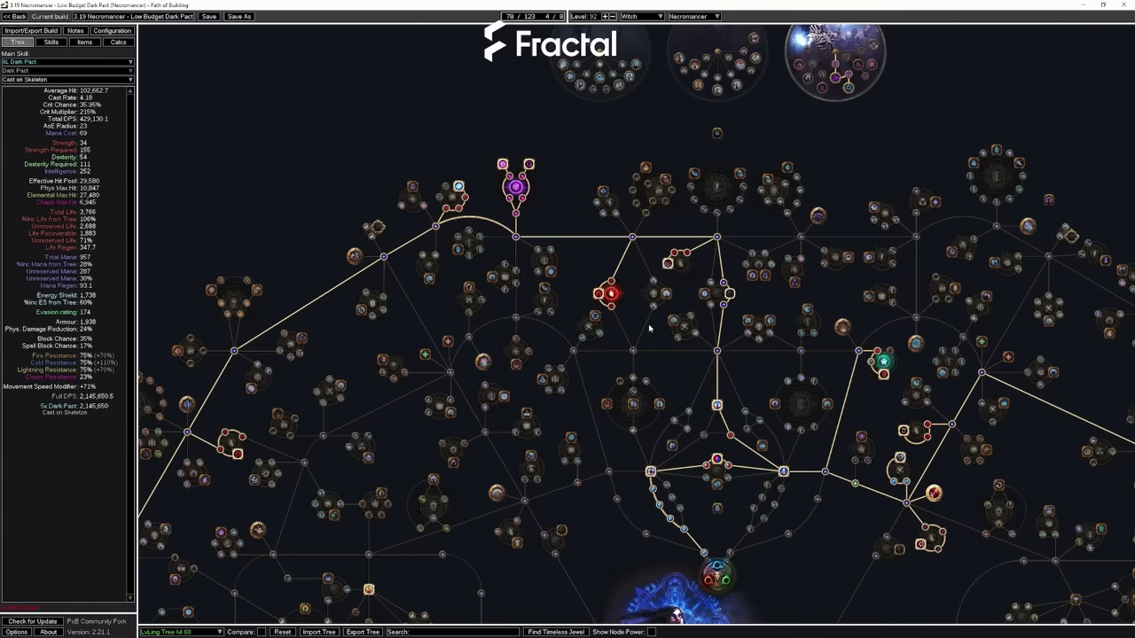
pyautogui.moveTo(648, 324); pyautogui.dragTo(471, 177)
pyautogui.scroll(5, 746, 301)
pyautogui.scroll(1, 746, 301)
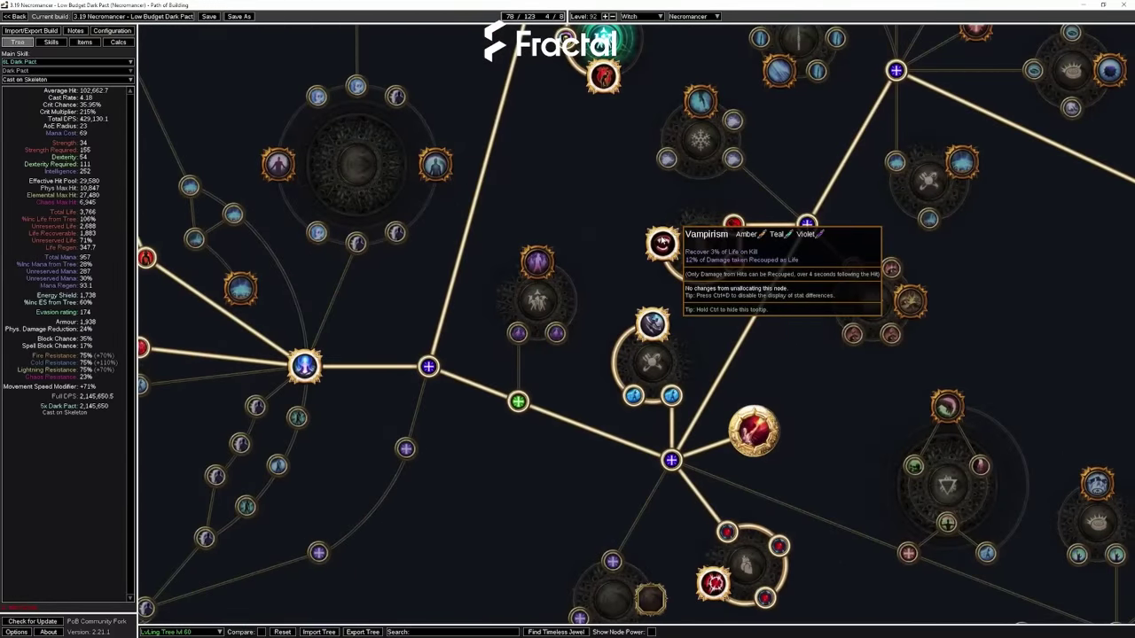
pyautogui.moveTo(531, 471); pyautogui.dragTo(591, 203)
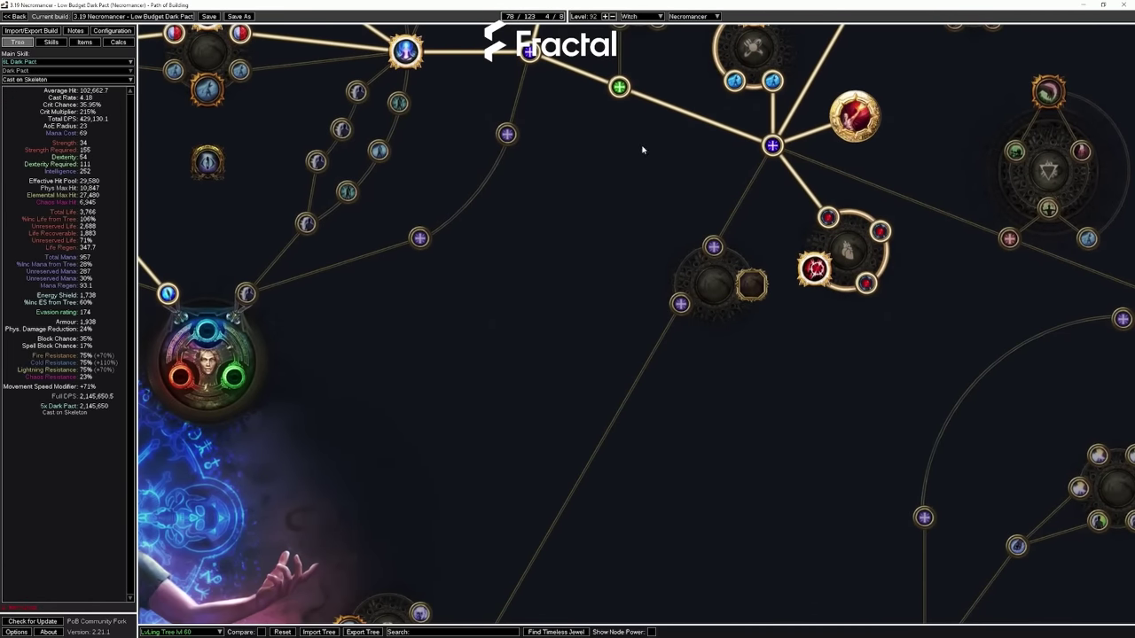
# Read the descriptions of the level 60 tree's Infused Flesh and Spiritual Aid passives and the Necromancer's Bone Barrier node.
pyautogui.scroll(-6, 676, 324)
pyautogui.scroll(3, 567, 237)
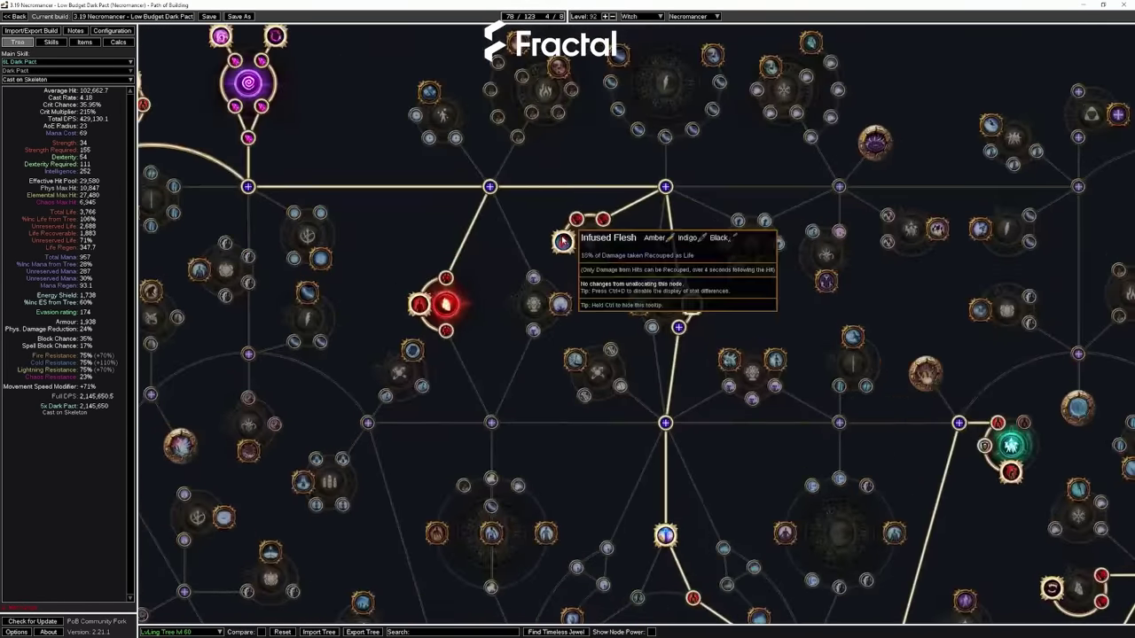
pyautogui.scroll(-2, 563, 239)
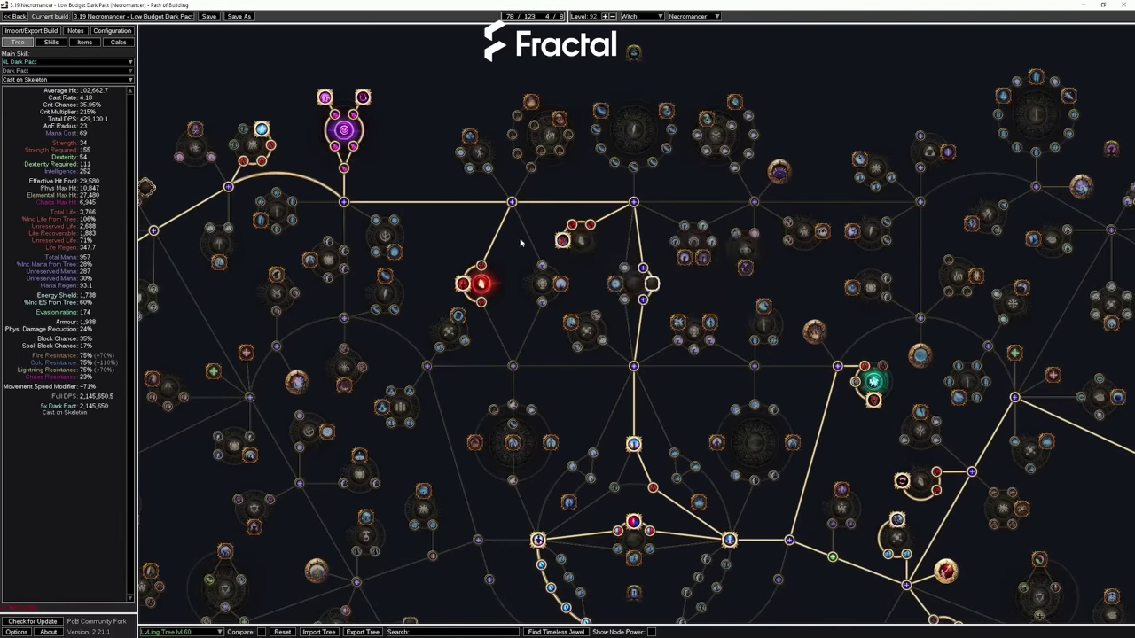
pyautogui.scroll(-2, 514, 243)
pyautogui.moveTo(477, 240); pyautogui.dragTo(700, 172)
pyautogui.moveTo(332, 304); pyautogui.dragTo(439, 233)
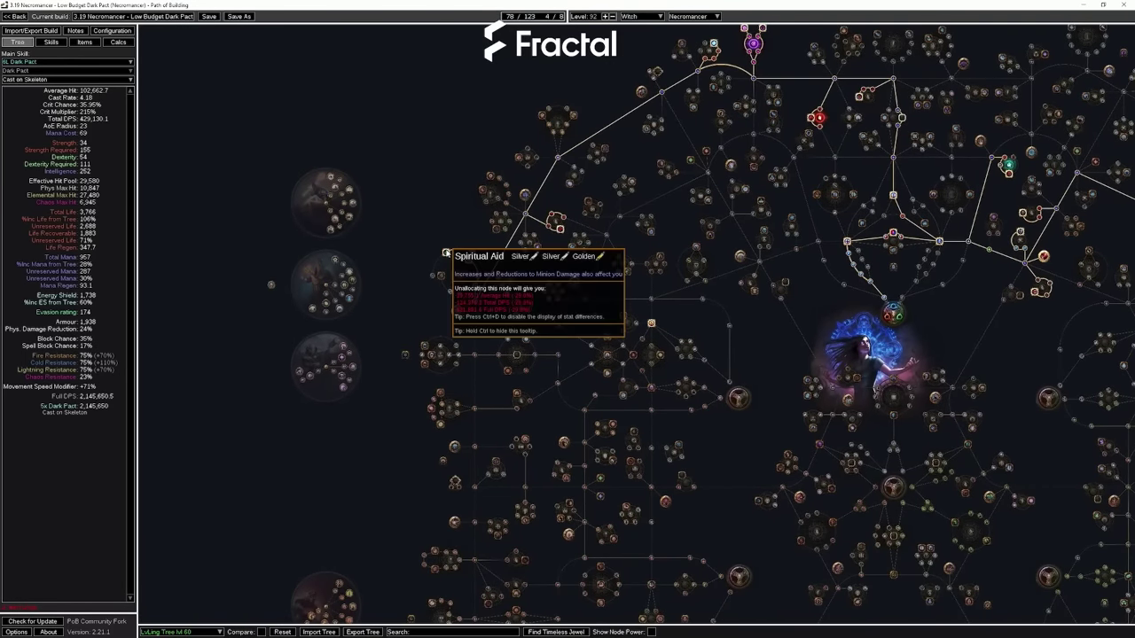
pyautogui.scroll(5, 443, 221)
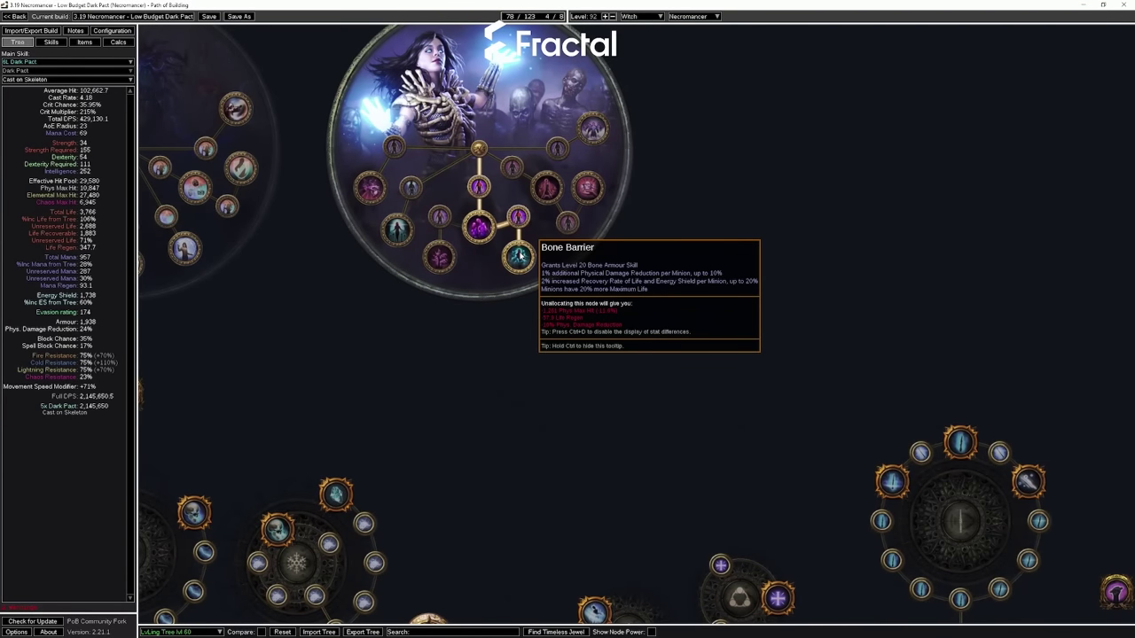
pyautogui.scroll(-8, 519, 257)
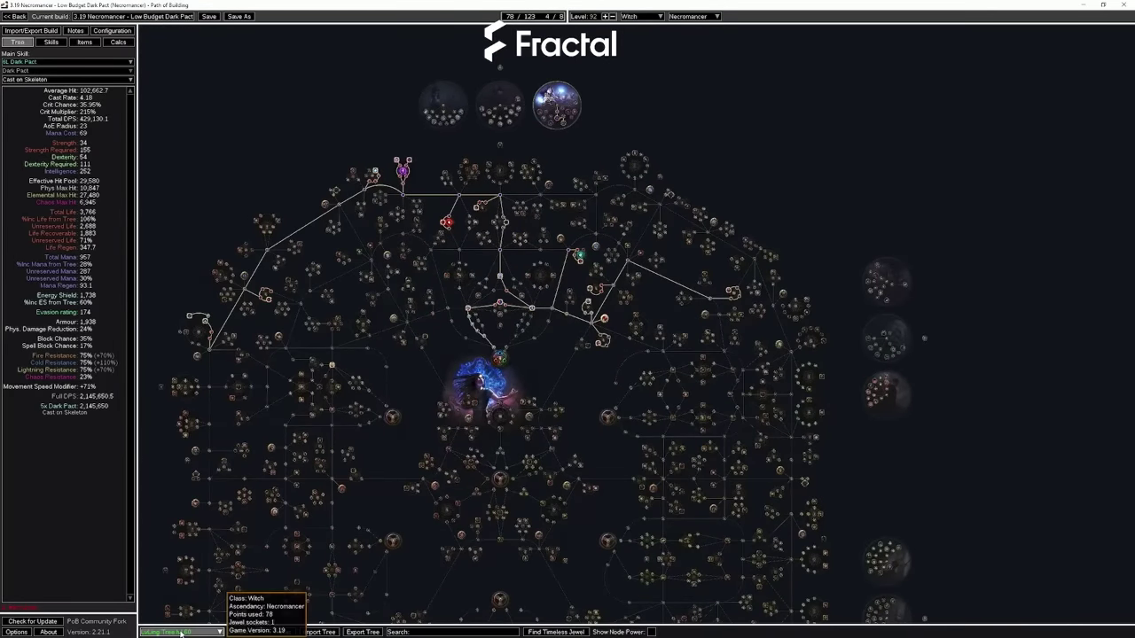
# Switch the passive tree to the "Low Budget End-Game" version and examine its allocated nodes on the eastern side, around Lethe Shade.
pyautogui.click(180, 633)
pyautogui.click(177, 620)
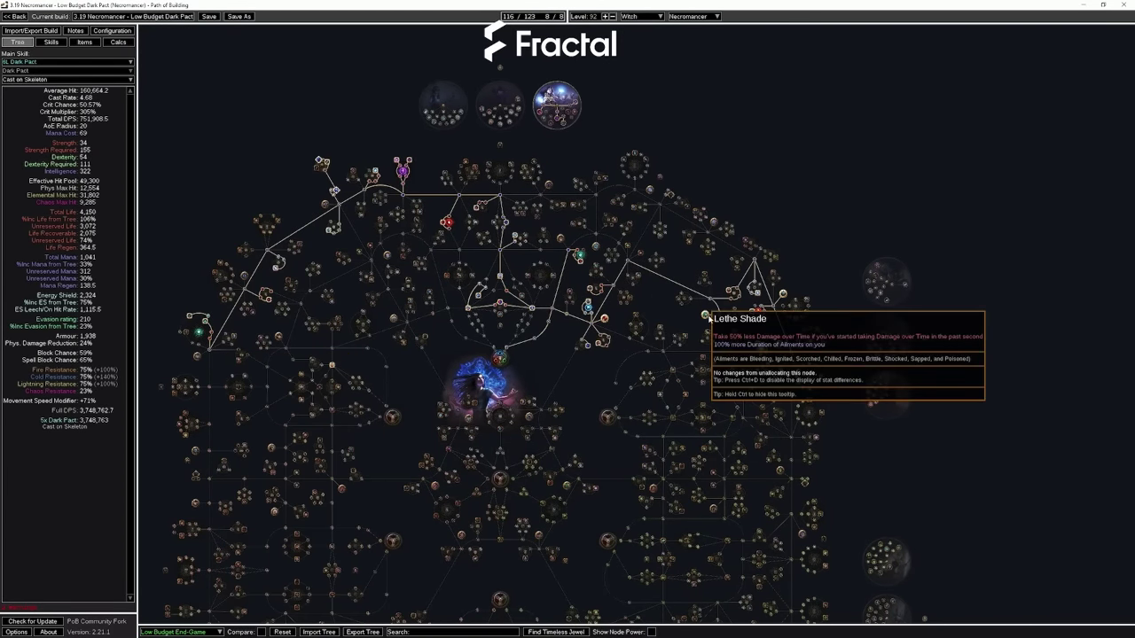
pyautogui.scroll(3, 762, 353)
pyautogui.scroll(1, 754, 354)
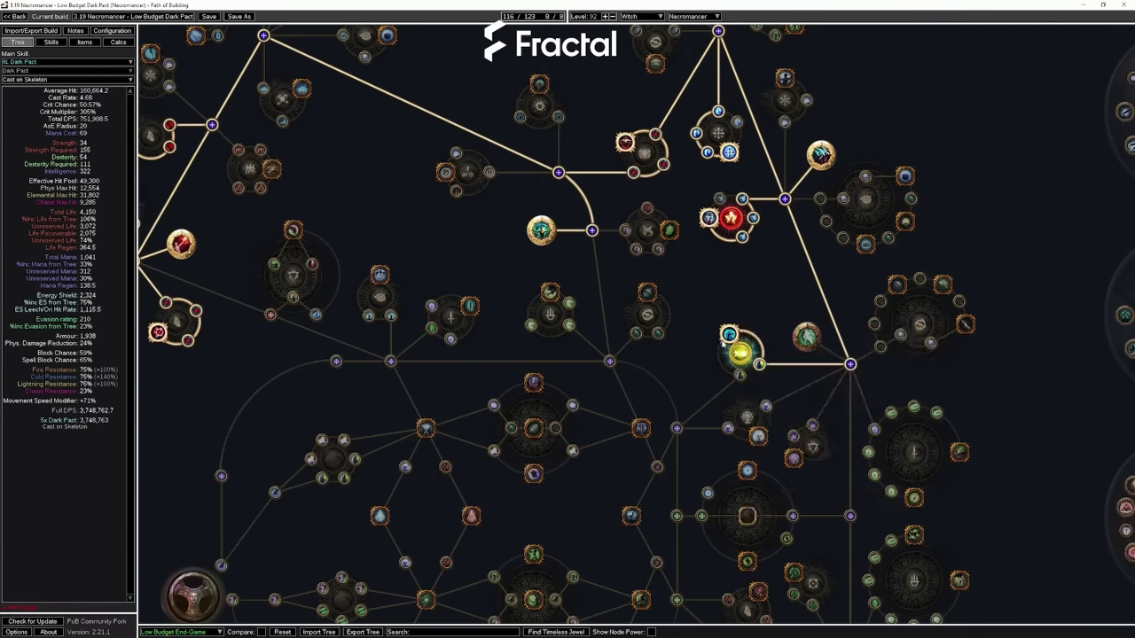
pyautogui.scroll(-5, 467, 269)
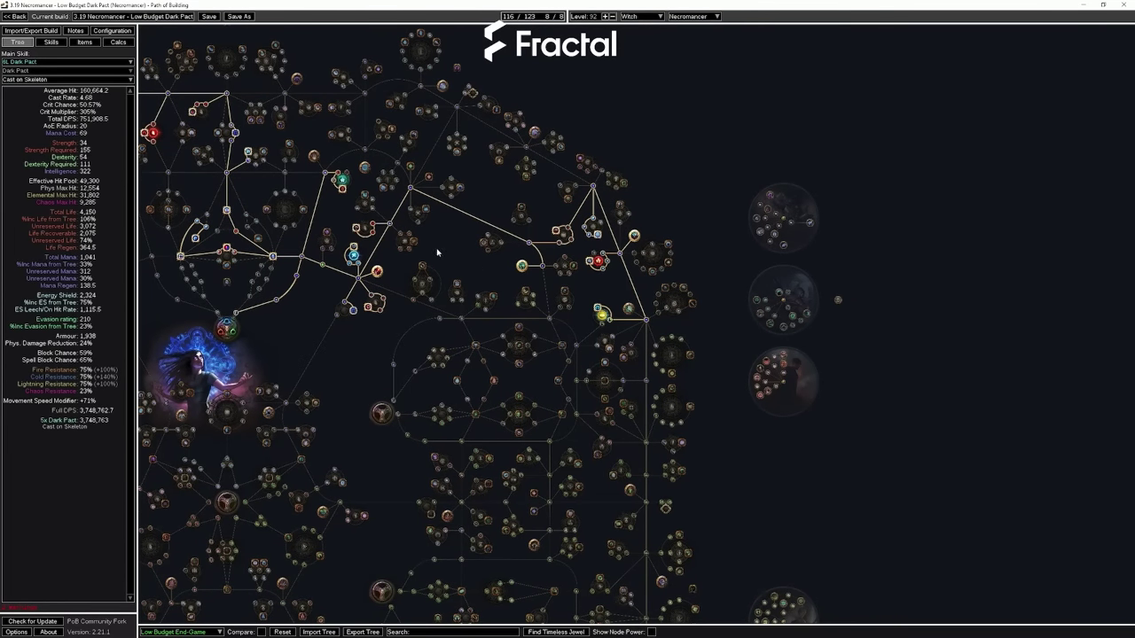
# Examine the end-game tree's north-western paths and read the Blessed Rebirth notable in the cluster jewel.
pyautogui.moveTo(437, 253); pyautogui.dragTo(693, 270)
pyautogui.scroll(5, 537, 239)
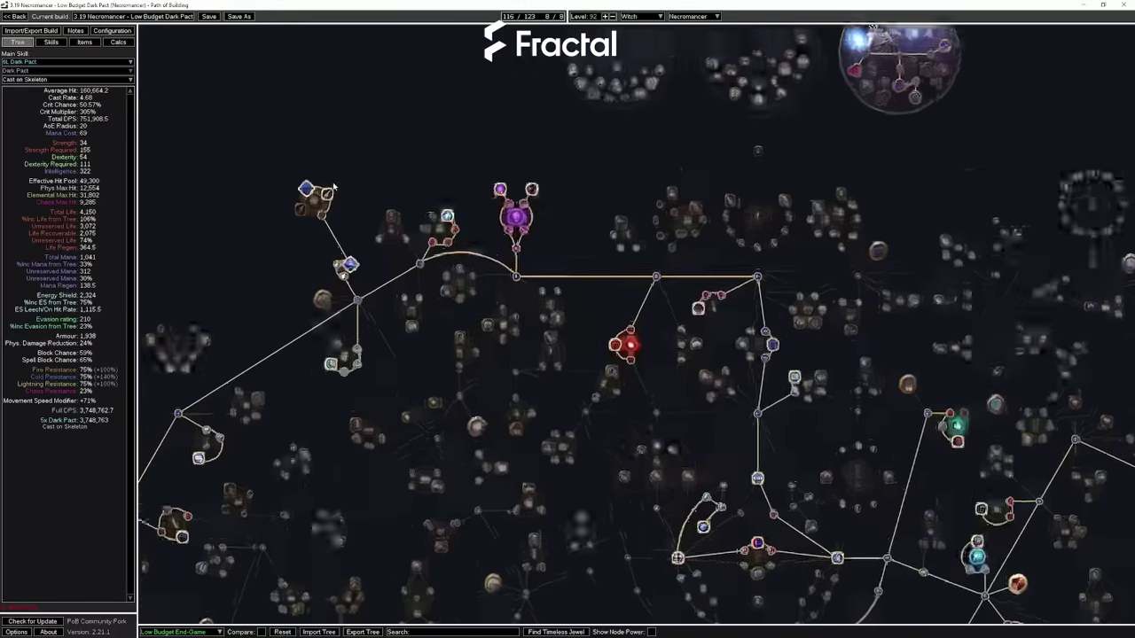
pyautogui.moveTo(318, 211); pyautogui.dragTo(561, 142)
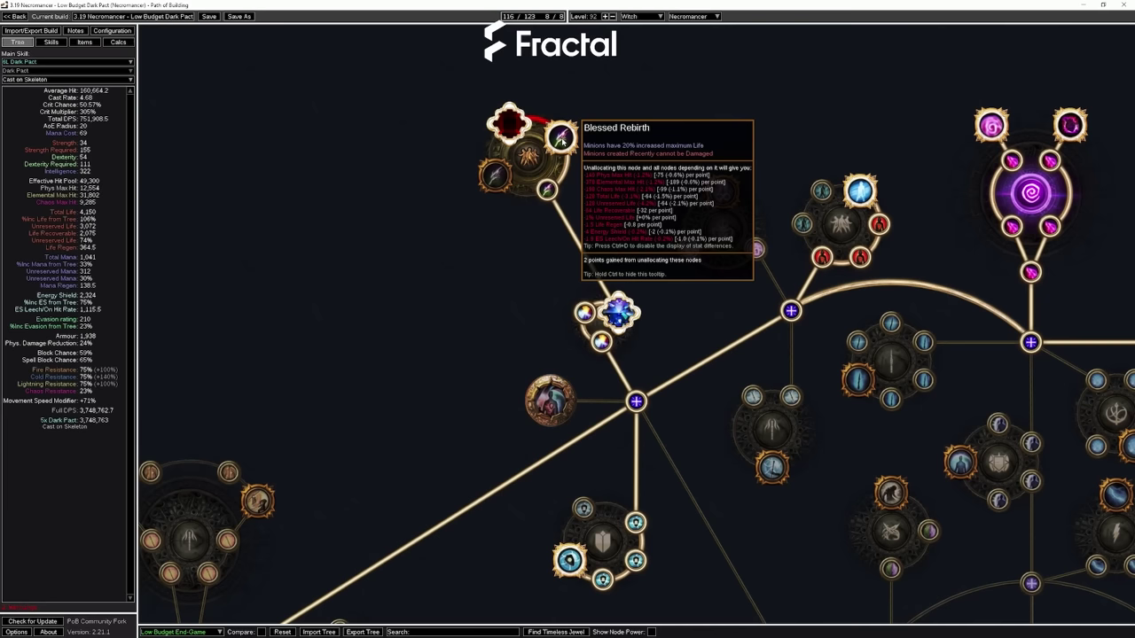
pyautogui.scroll(-4, 562, 139)
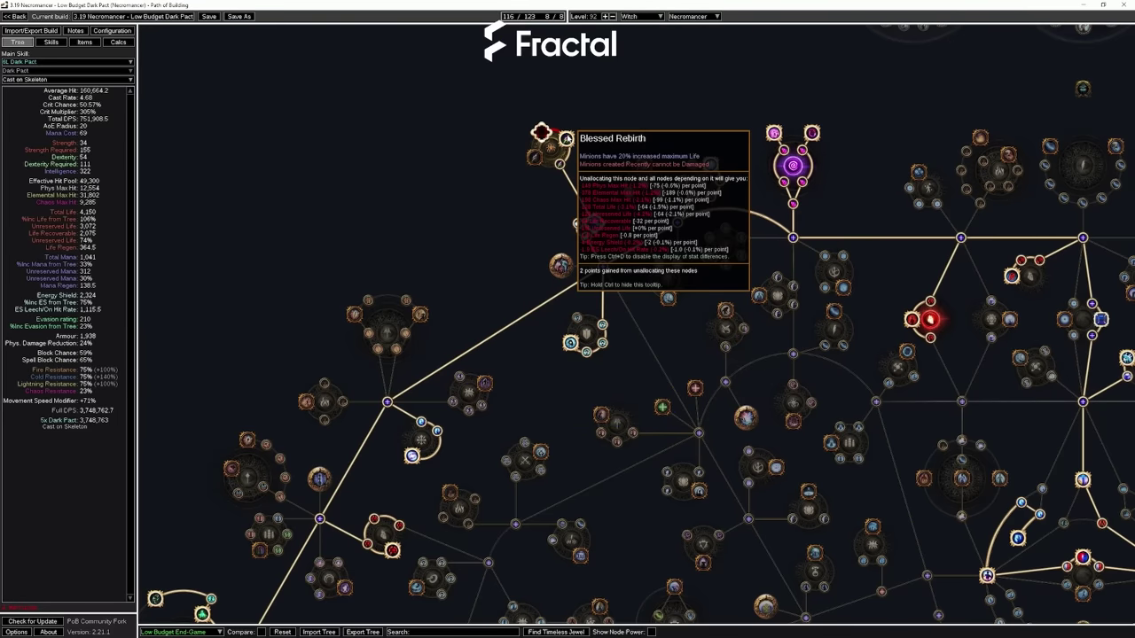
pyautogui.scroll(-6, 497, 317)
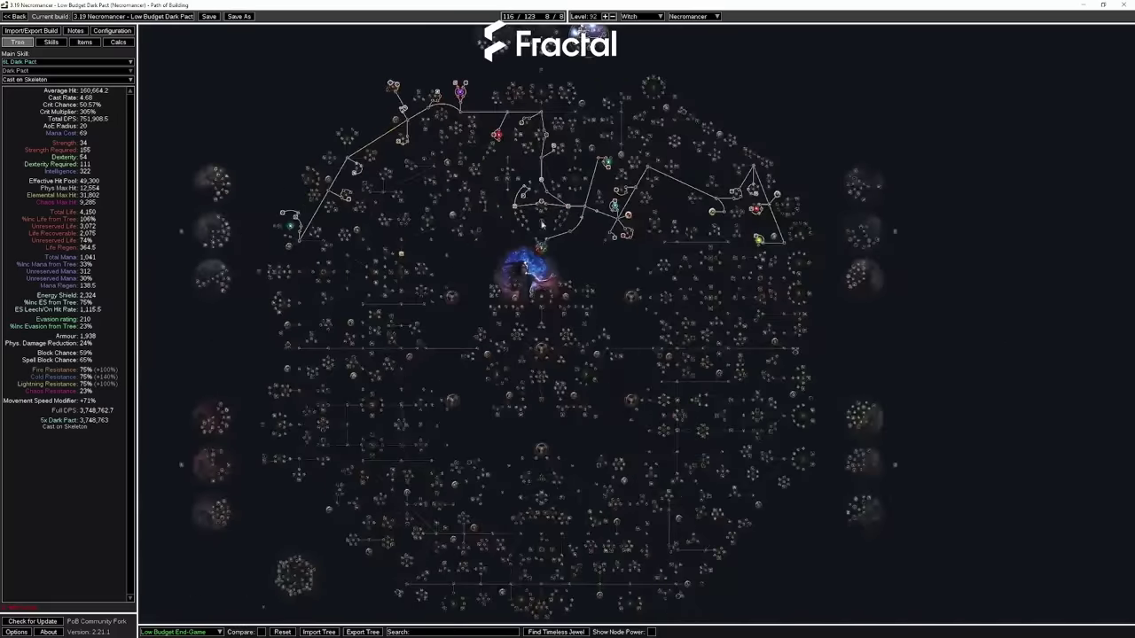
# Read the Mistress of Sacrifice and Commander of Darkness nodes in the Necromancer ascendancy.
pyautogui.scroll(4, 497, 316)
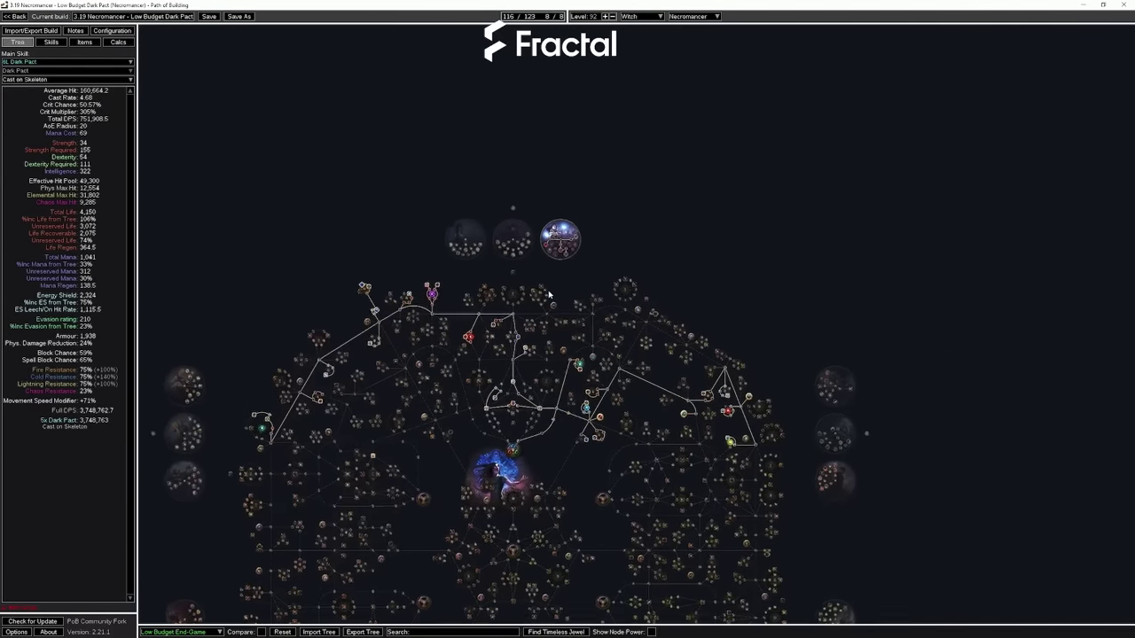
pyautogui.scroll(8, 585, 293)
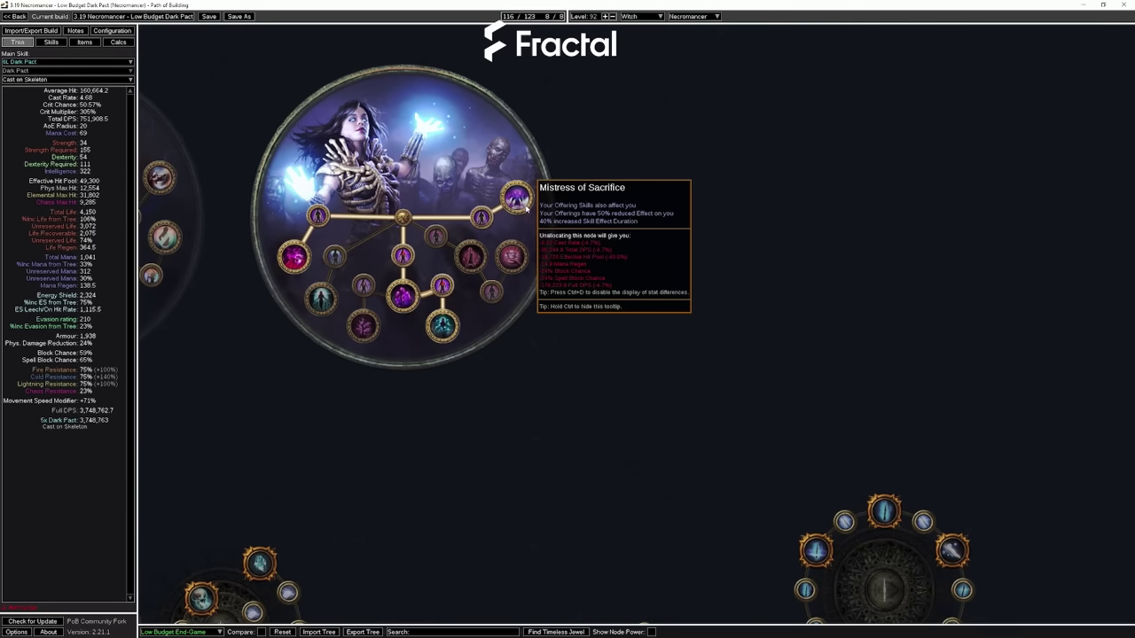
pyautogui.scroll(-5, 526, 207)
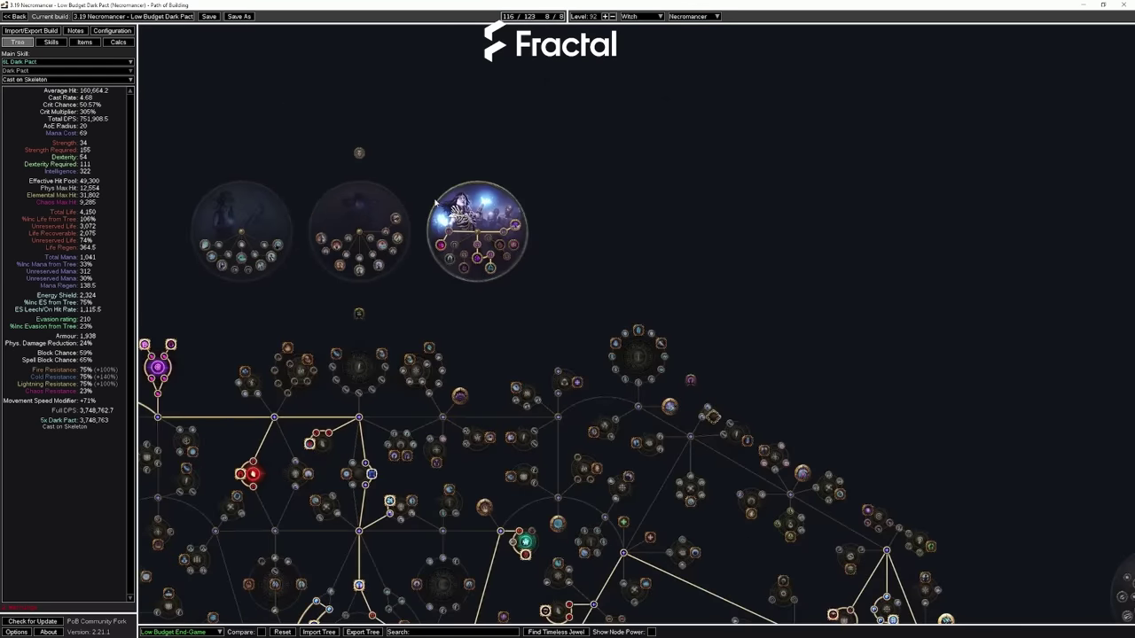
pyautogui.moveTo(413, 315); pyautogui.dragTo(548, 312)
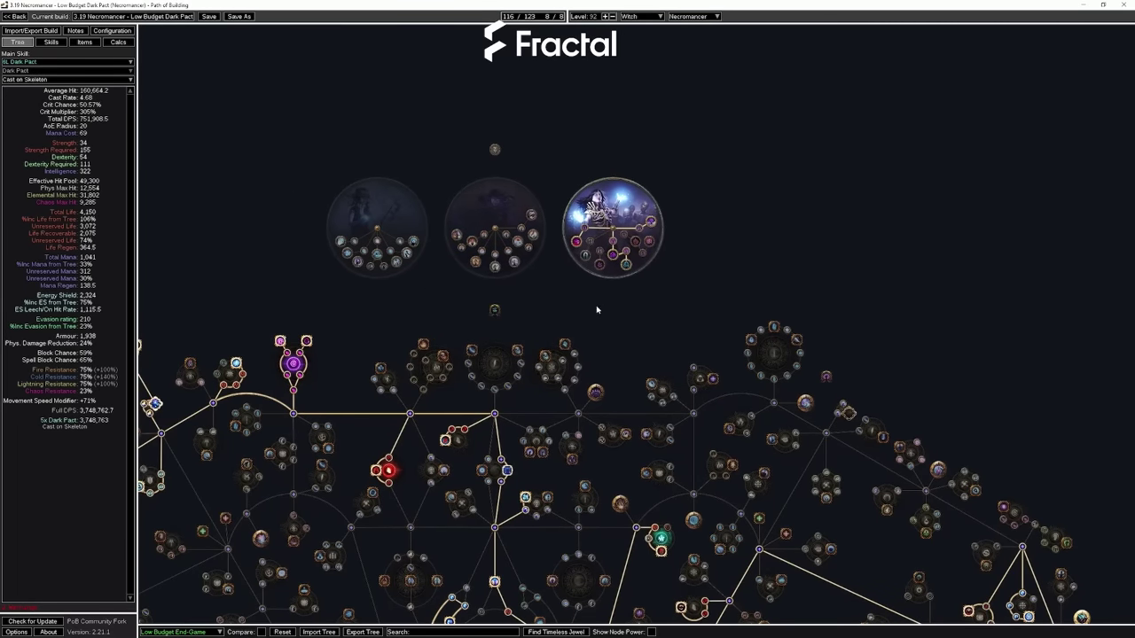
pyautogui.scroll(6, 658, 257)
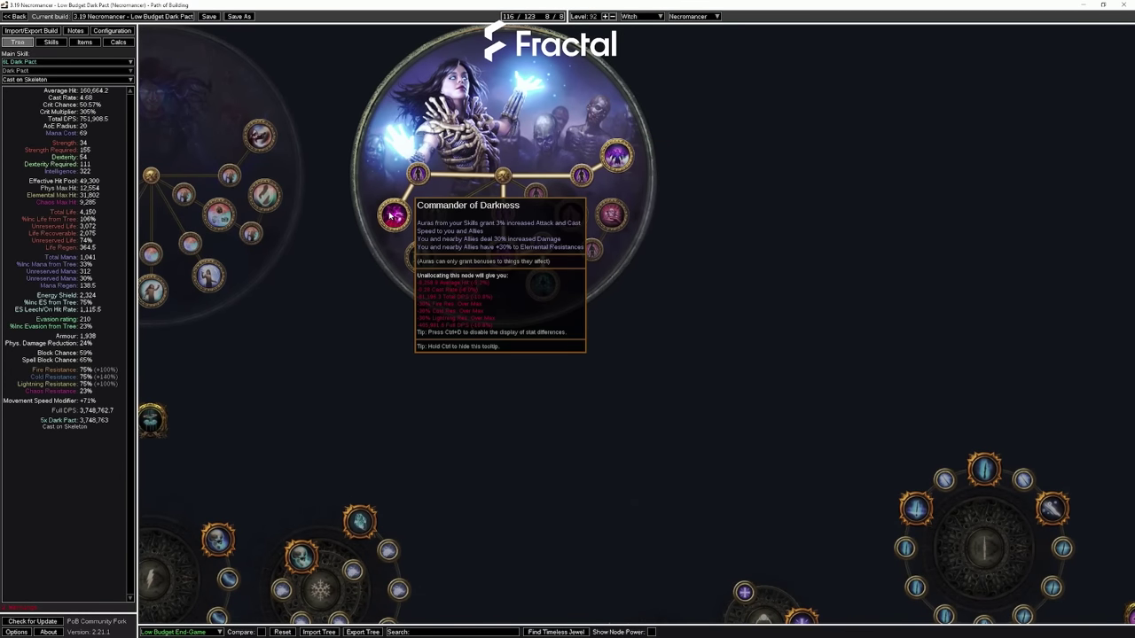
pyautogui.scroll(-6, 636, 306)
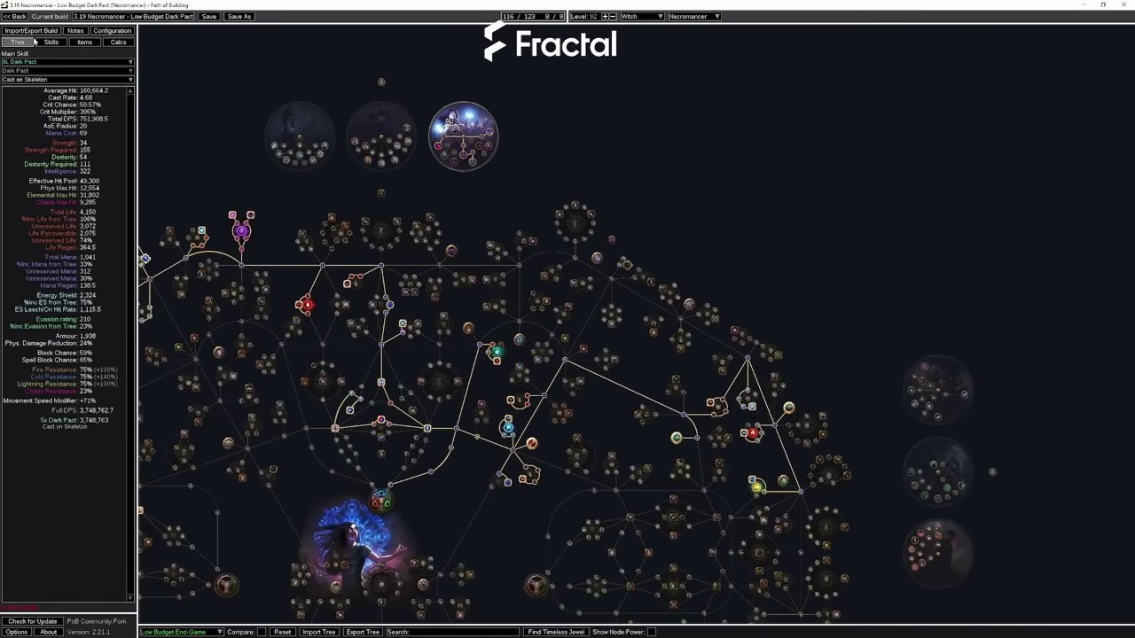
# Review the equipped items of the Low Budget End-Game set, including Tabula Rasa, the Medium Cluster Jewel and the Bone Ring.
pyautogui.click(60, 44)
pyautogui.click(85, 42)
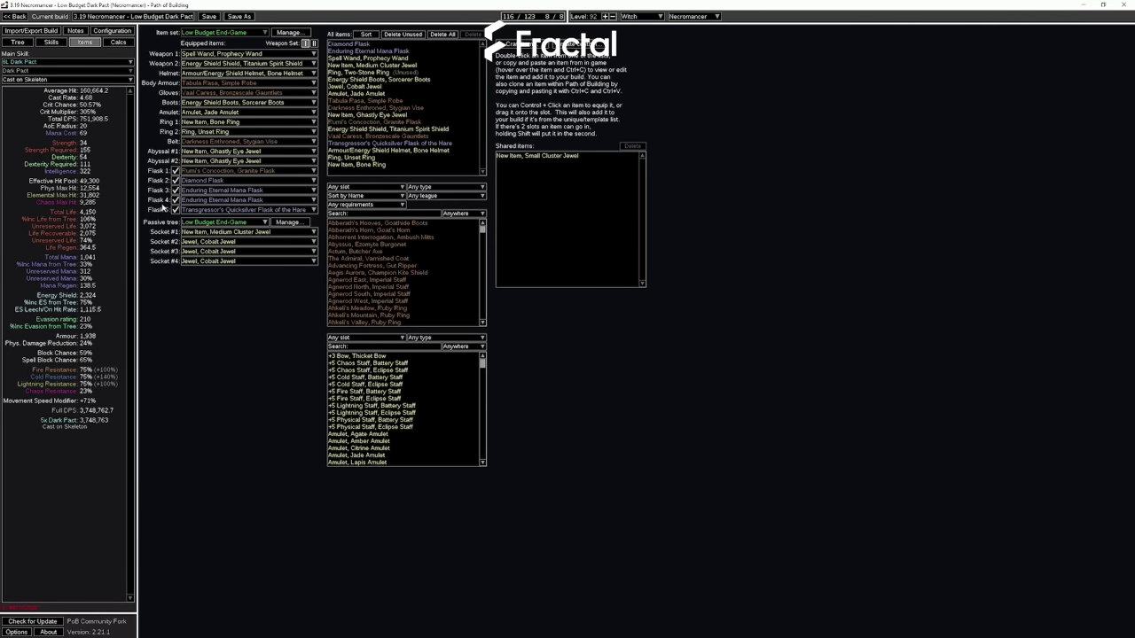
pyautogui.moveTo(218, 173)
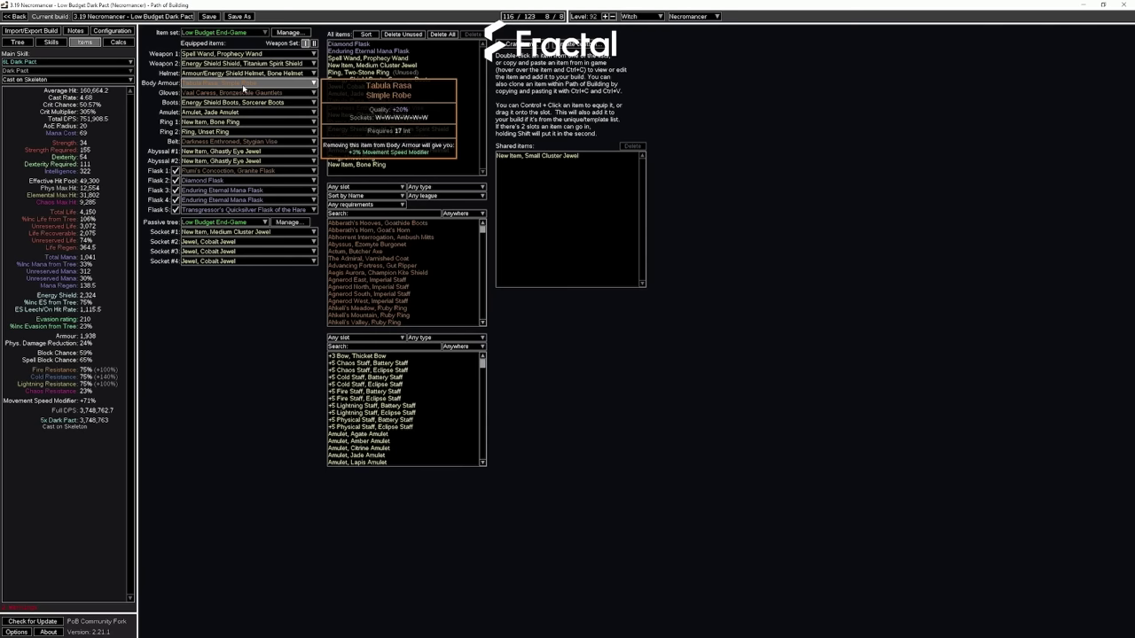
pyautogui.moveTo(245, 77)
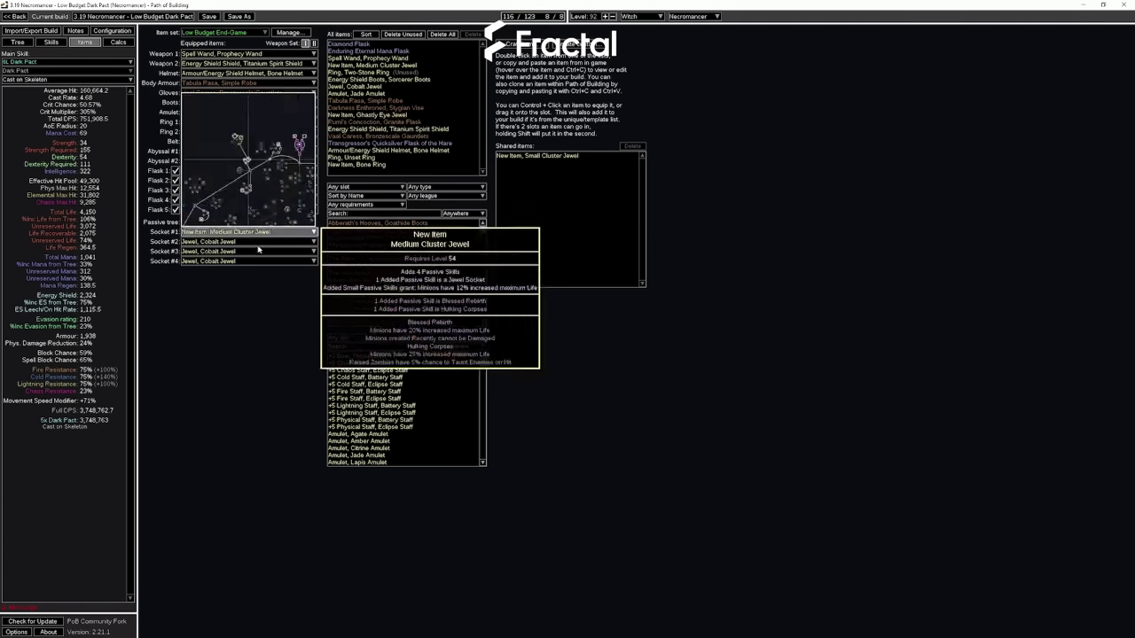
pyautogui.moveTo(230, 228)
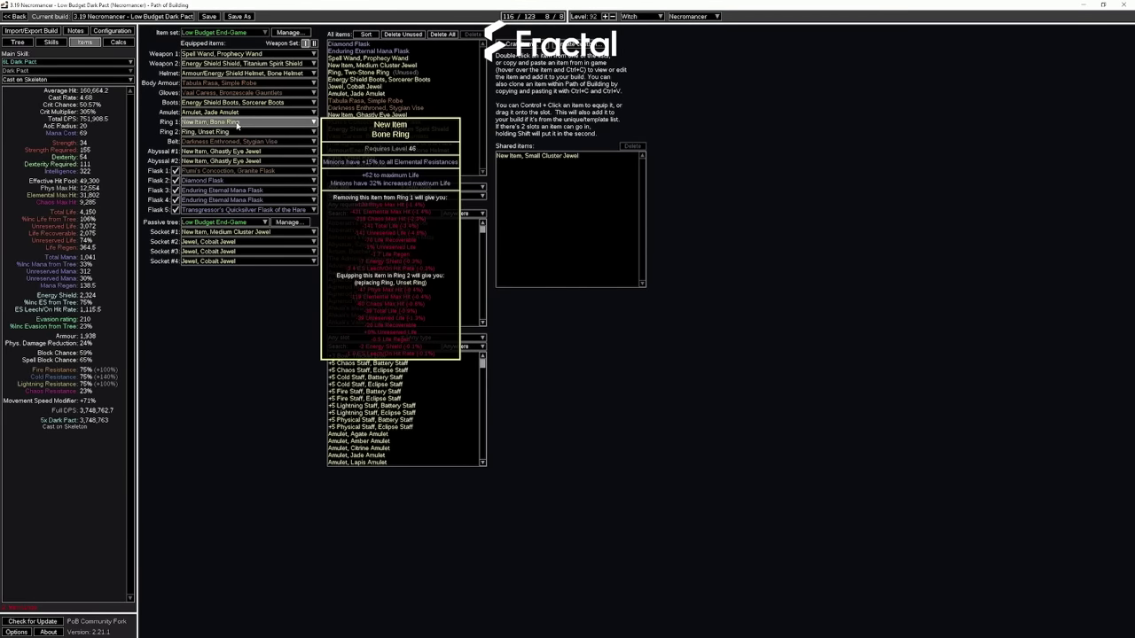
# Highlight the resistance-capping note in the configuration's custom modifiers and return to the equipped items.
pyautogui.click(106, 34)
pyautogui.moveTo(220, 596); pyautogui.dragTo(223, 568)
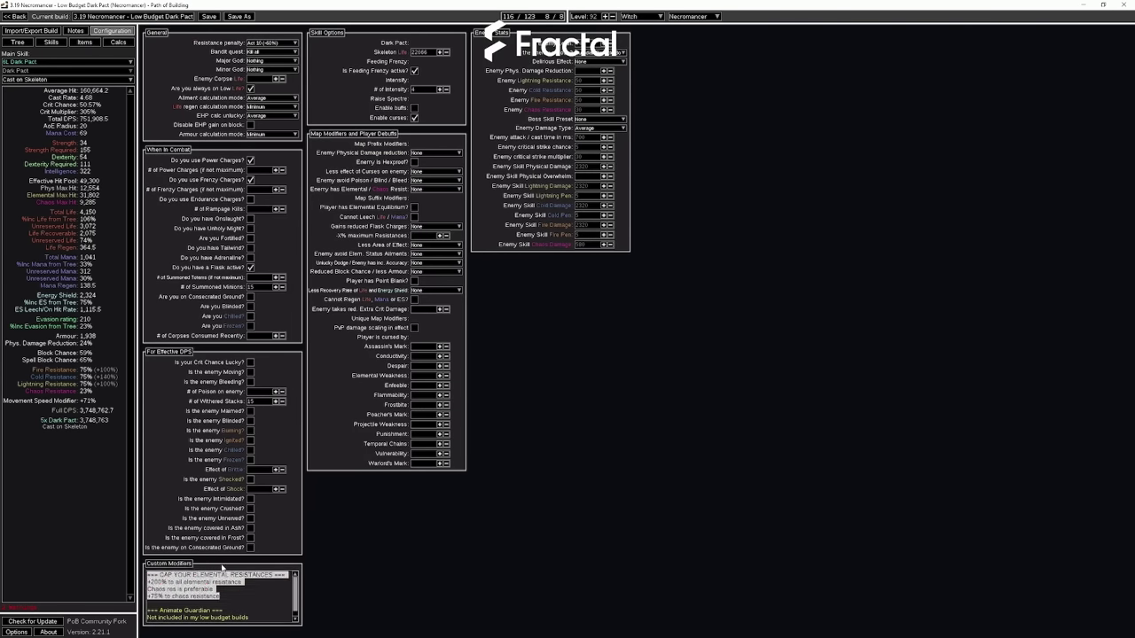
pyautogui.click(83, 42)
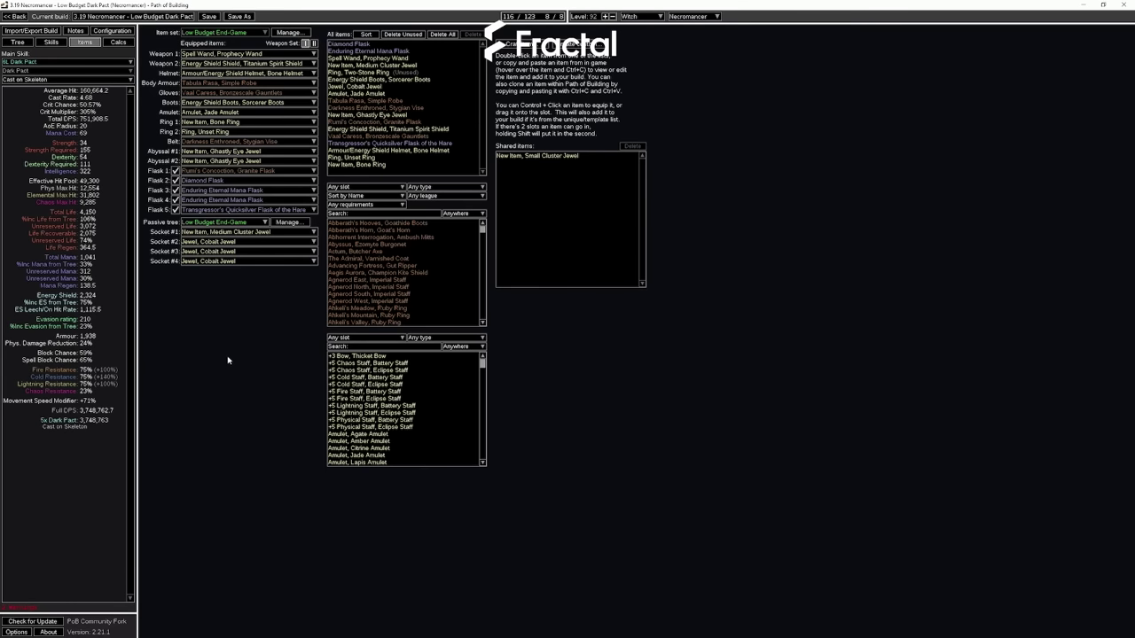
# Review the gems in the Assassin's Mark unset-ring group and the 6L Dark Pact group of the end-game skill set.
pyautogui.click(51, 41)
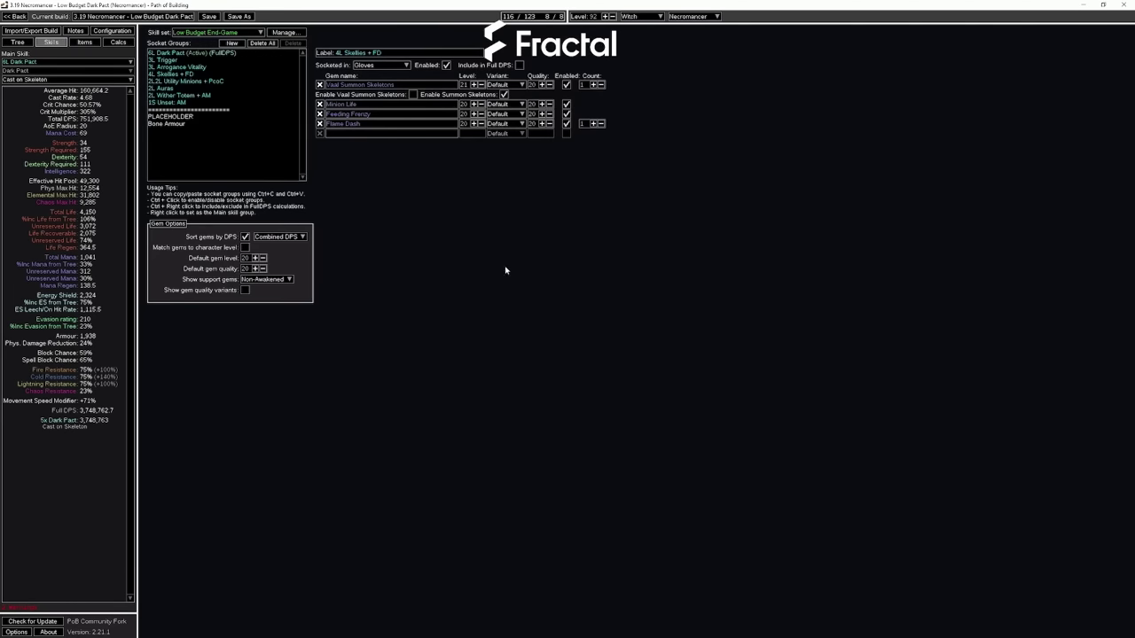
pyautogui.click(168, 102)
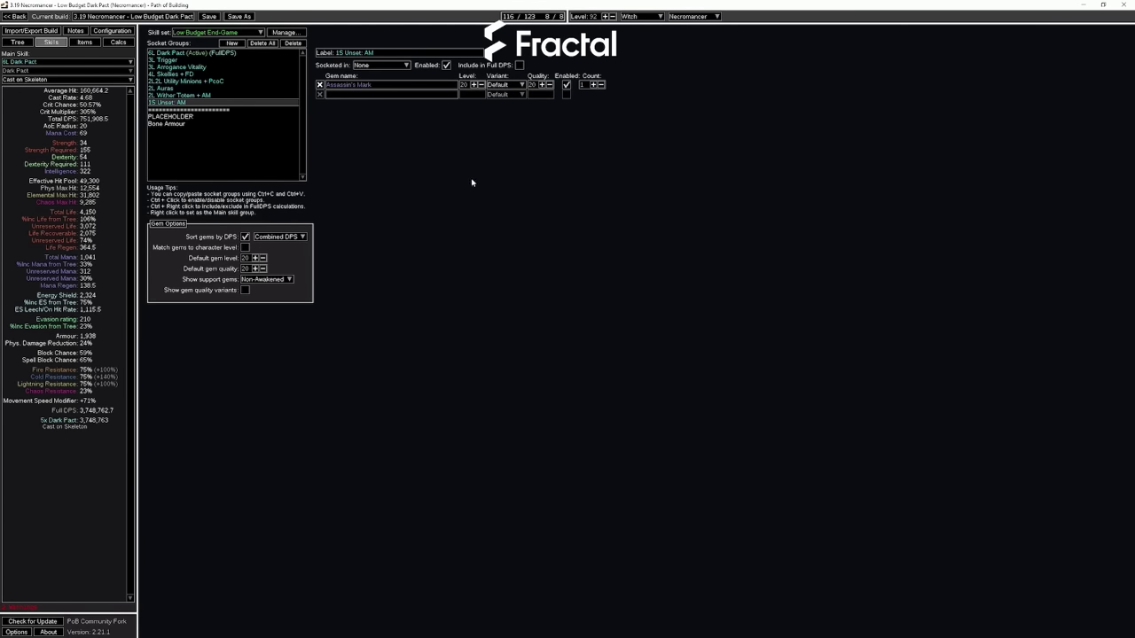
pyautogui.moveTo(383, 89)
pyautogui.press('Home')
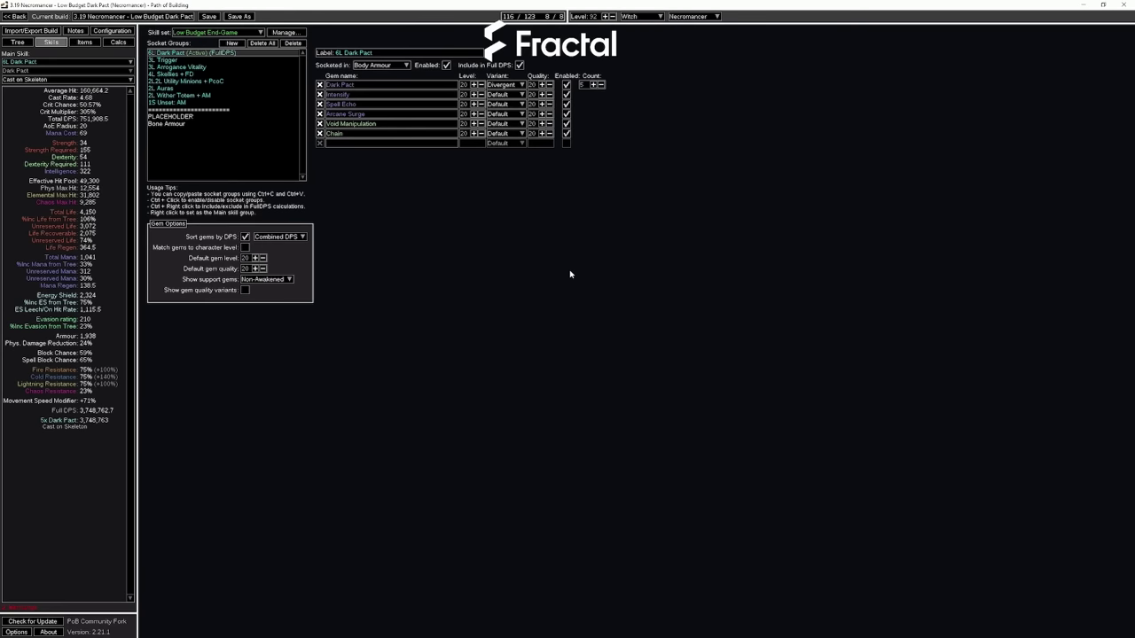
pyautogui.moveTo(352, 138)
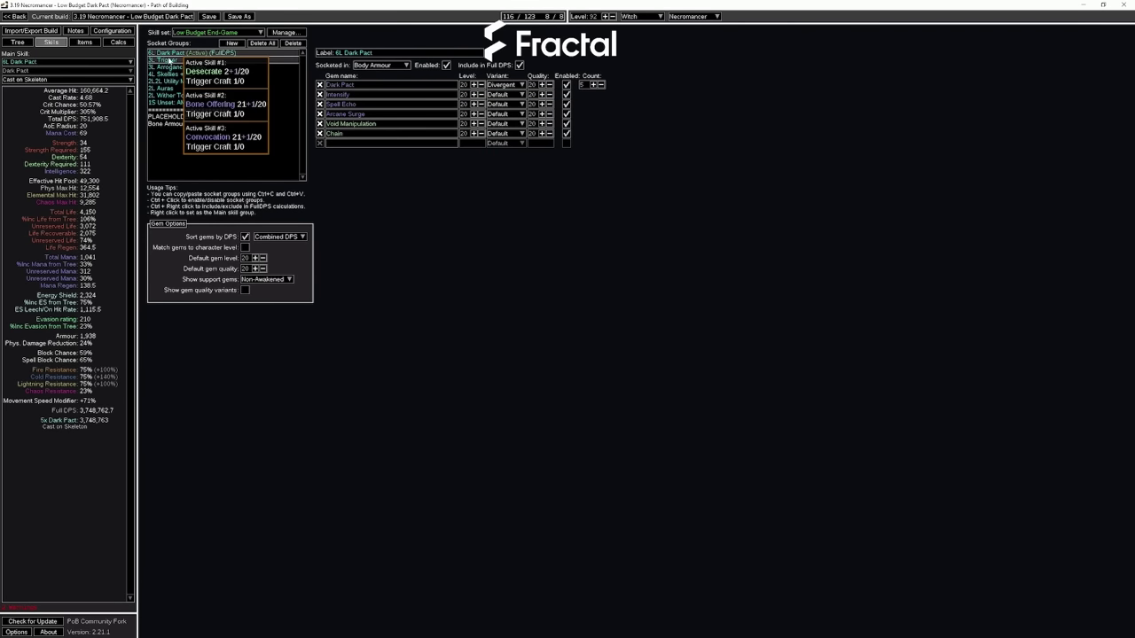
pyautogui.moveTo(383, 116)
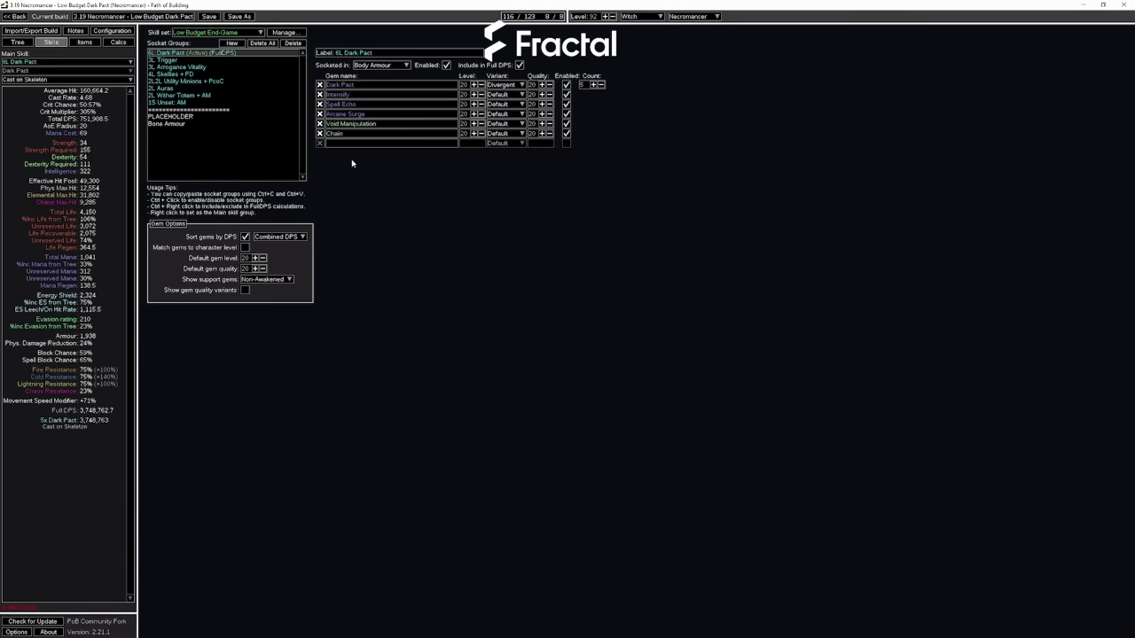
# Review the 3L Trigger group's Desecrate, Bone Offering and Convocation gems, glancing at the utility minions group in between.
pyautogui.click(204, 60)
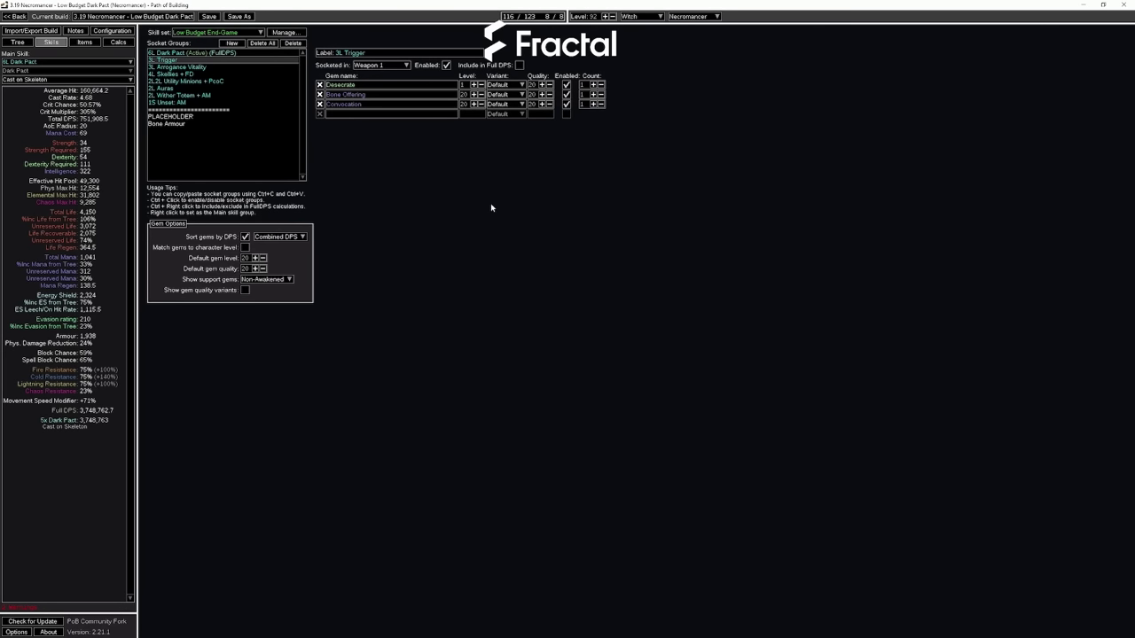
pyautogui.click(187, 81)
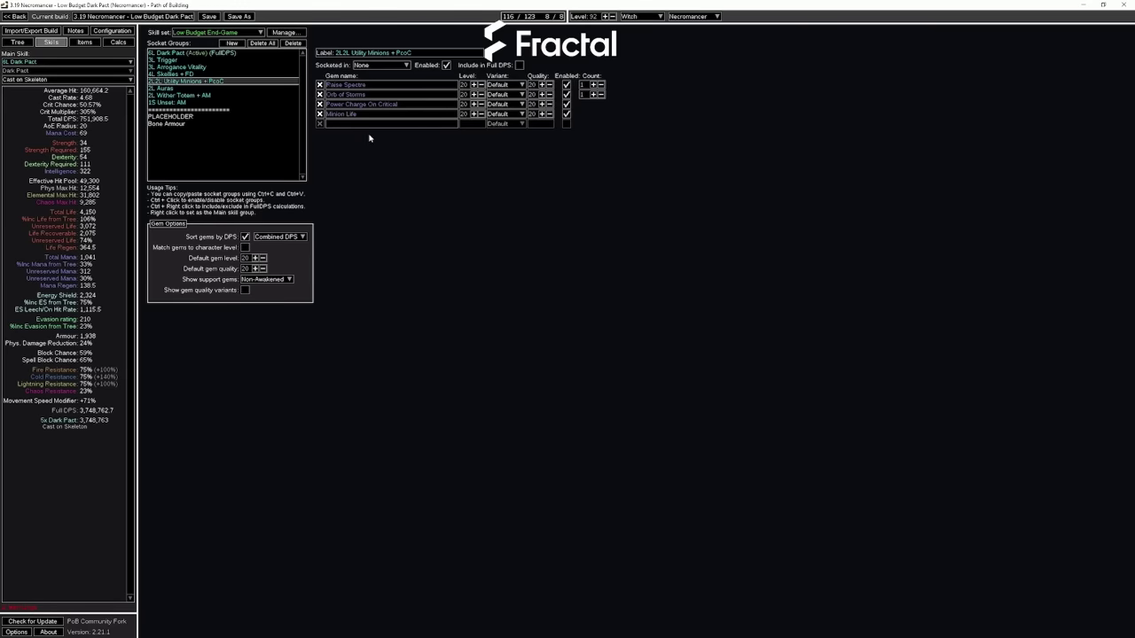
pyautogui.click(194, 59)
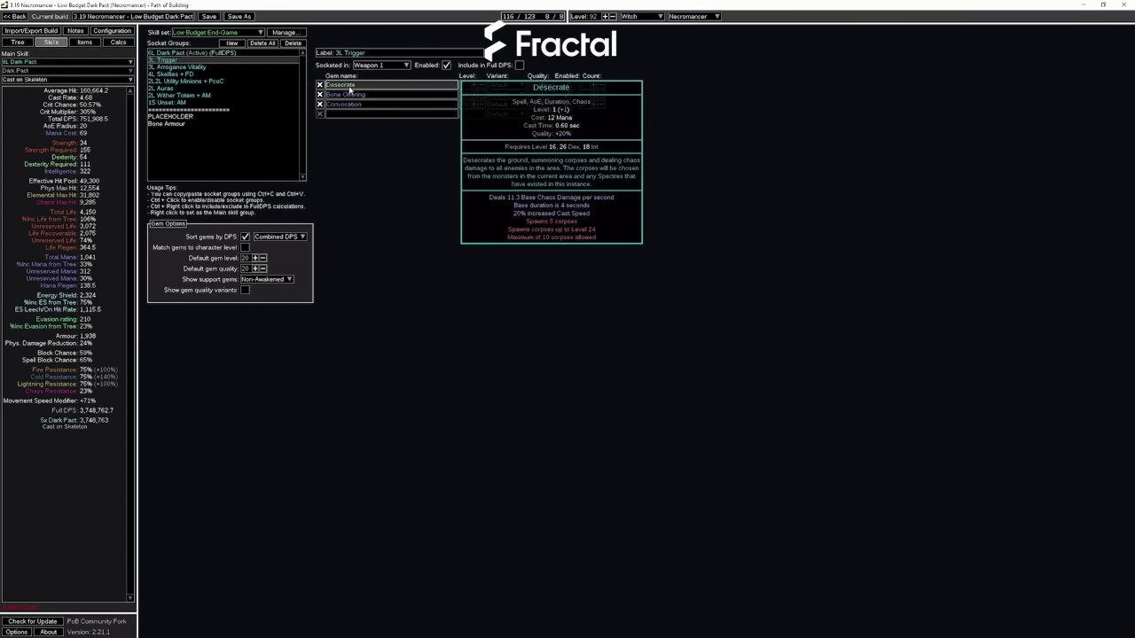
pyautogui.moveTo(363, 95)
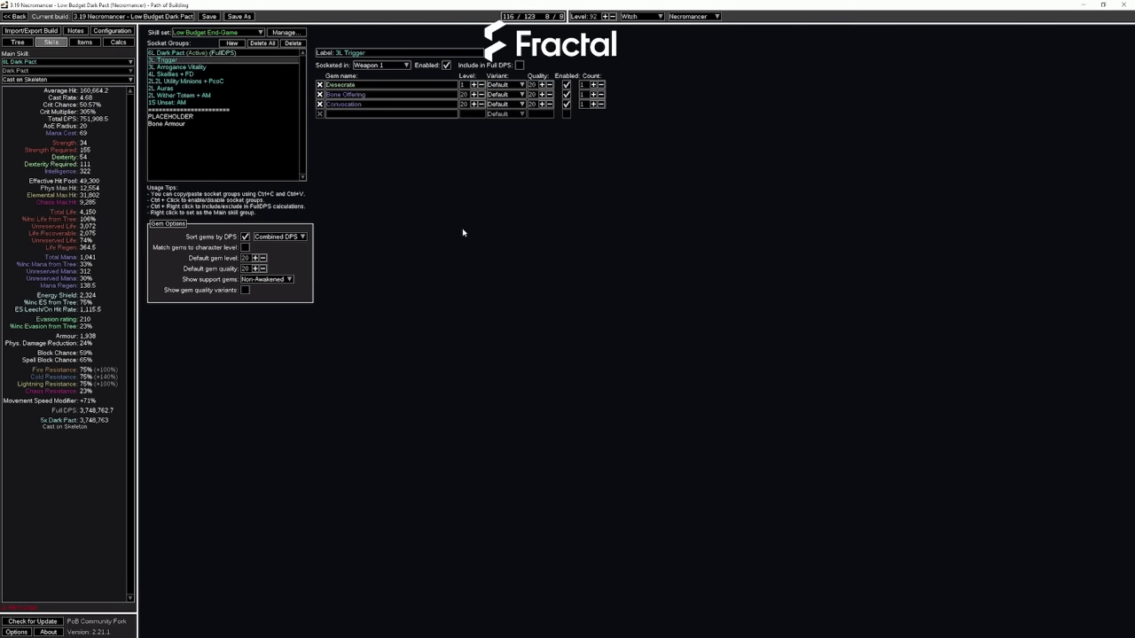
# Review the gems in the 3L Arrogance Vitality group and the 4L Skellies + FD group socketed in the gloves.
pyautogui.click(178, 67)
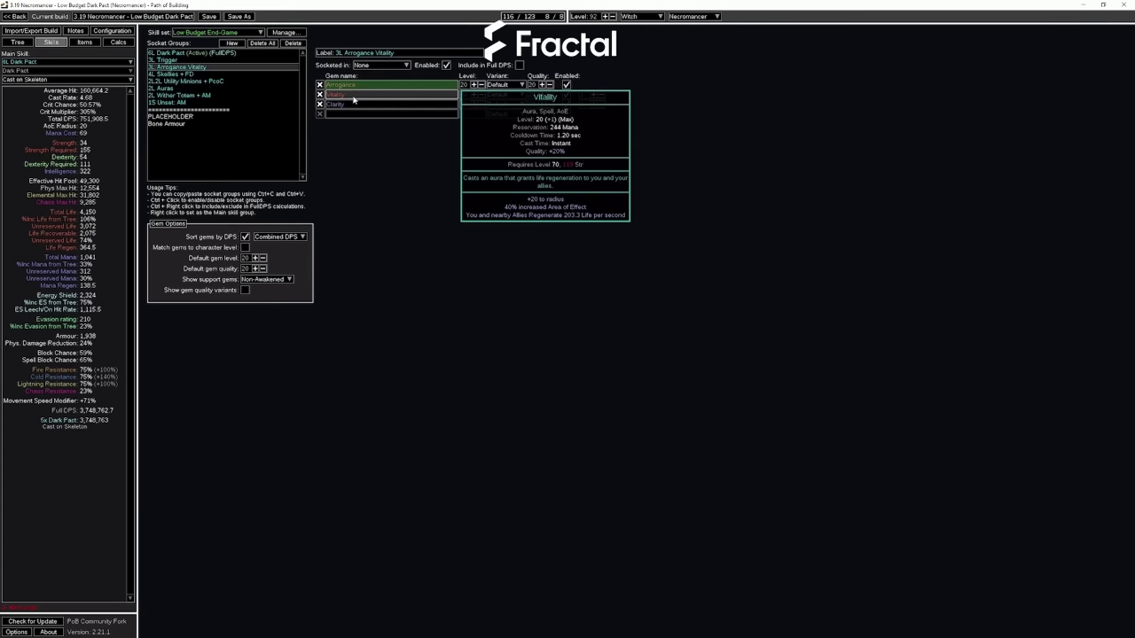
pyautogui.moveTo(353, 107)
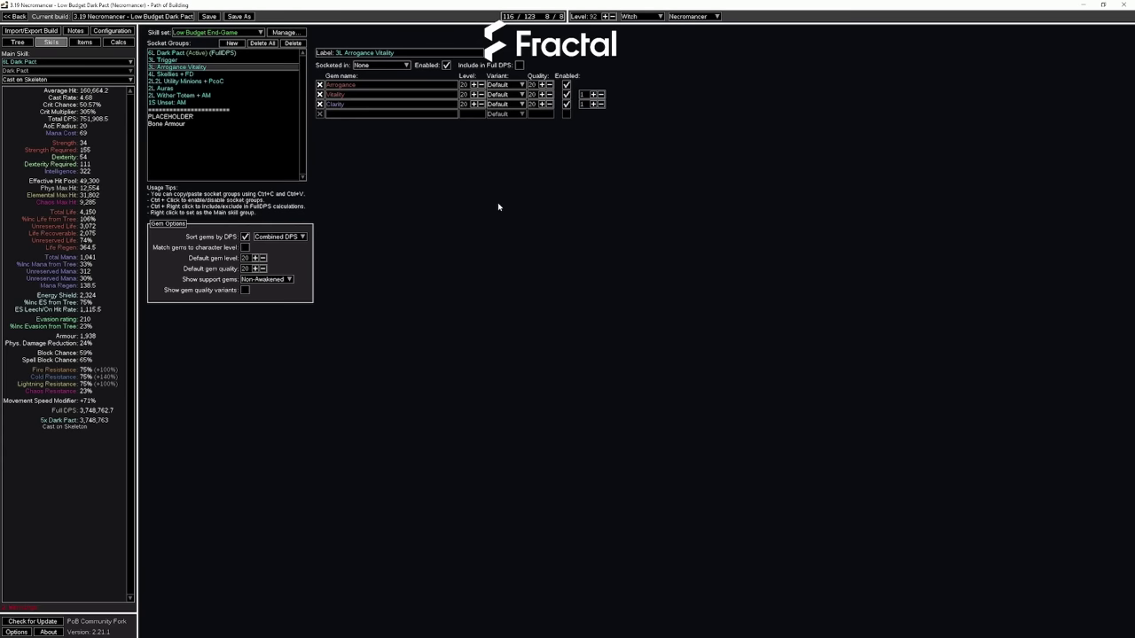
pyautogui.click(213, 74)
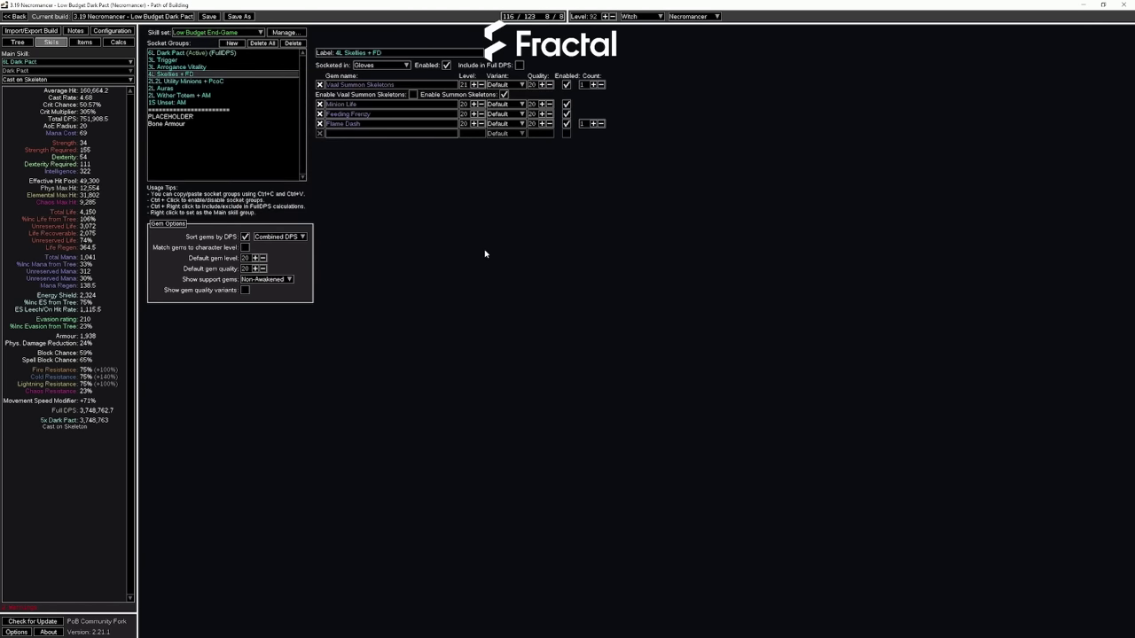
pyautogui.moveTo(403, 65)
pyautogui.moveTo(364, 130)
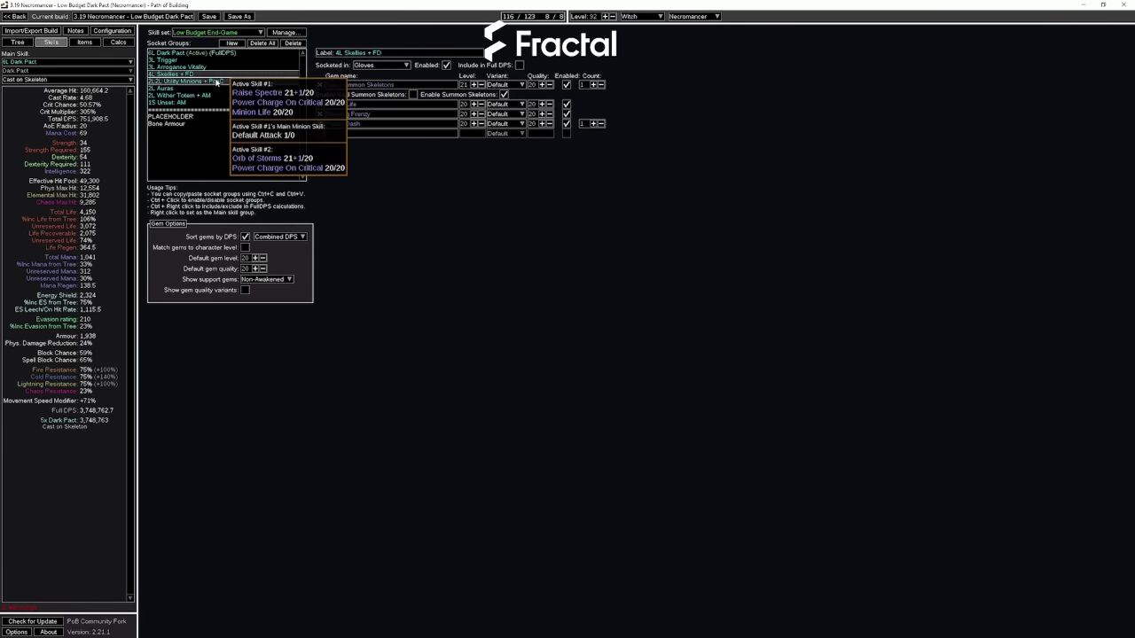
# Review the gems in the 2L2L Utility Minions + PcoC, 2L Auras and 2L Wither Totem + AM groups.
pyautogui.click(186, 81)
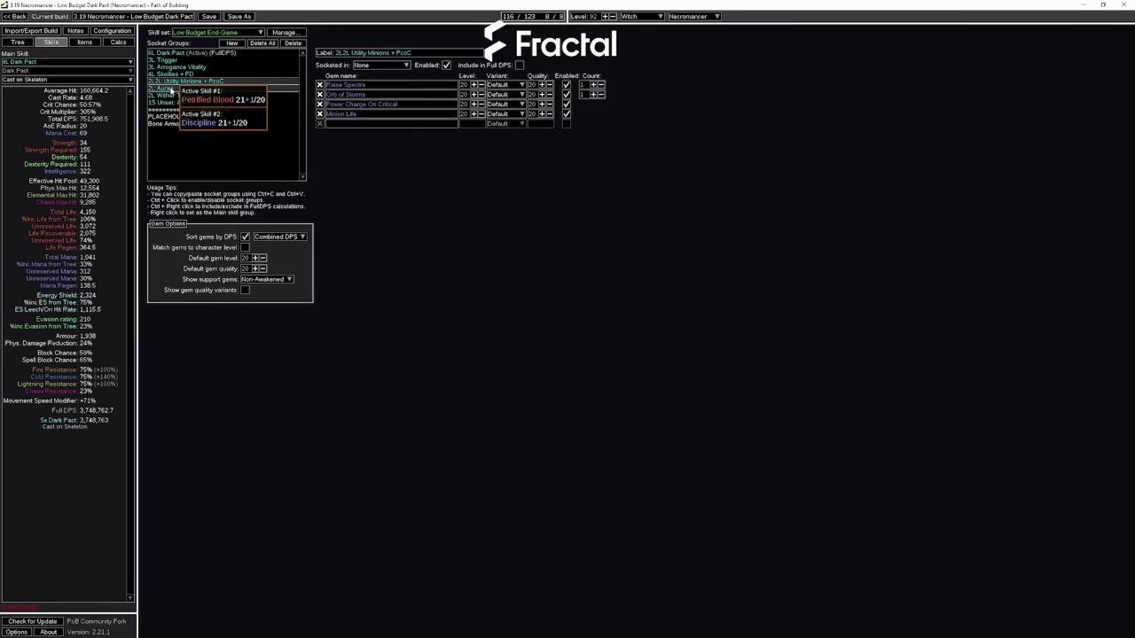
pyautogui.click(152, 88)
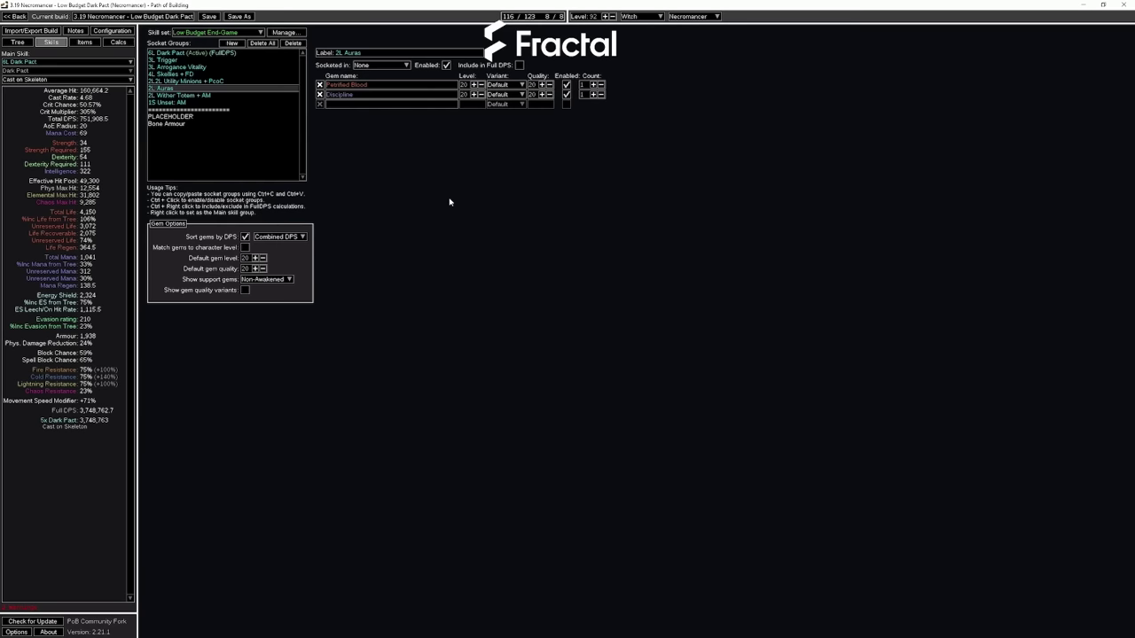
pyautogui.click(182, 95)
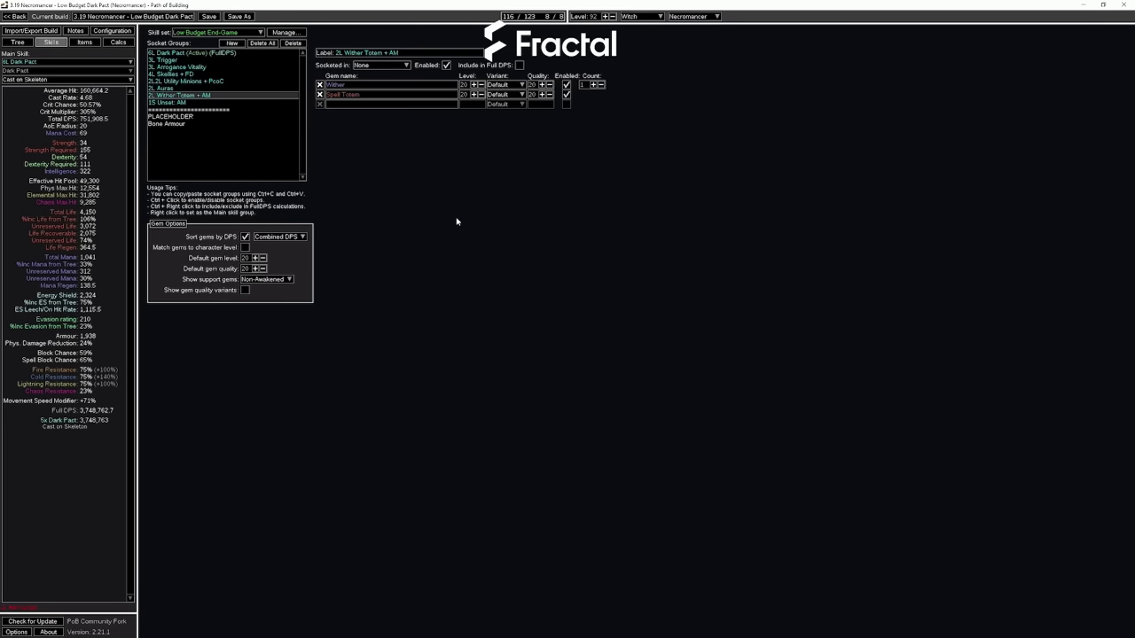
# Examine the Corruption notable and its Withered effect on the Low Budget End-Game passive tree.
pyautogui.click(17, 42)
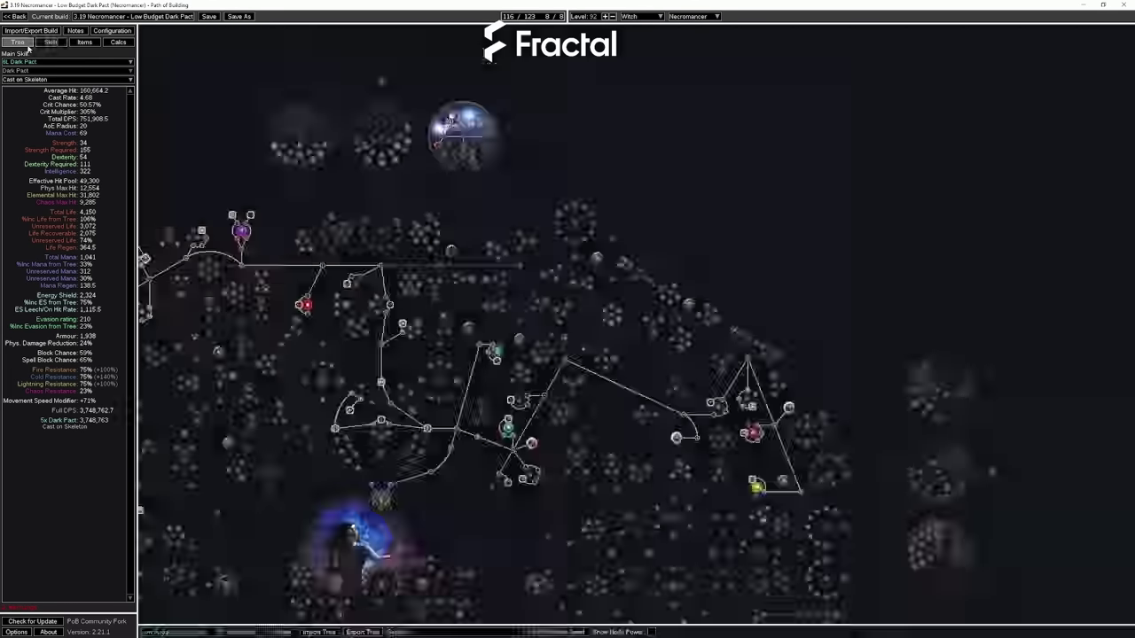
pyautogui.scroll(3, 559, 204)
pyautogui.scroll(2, 559, 204)
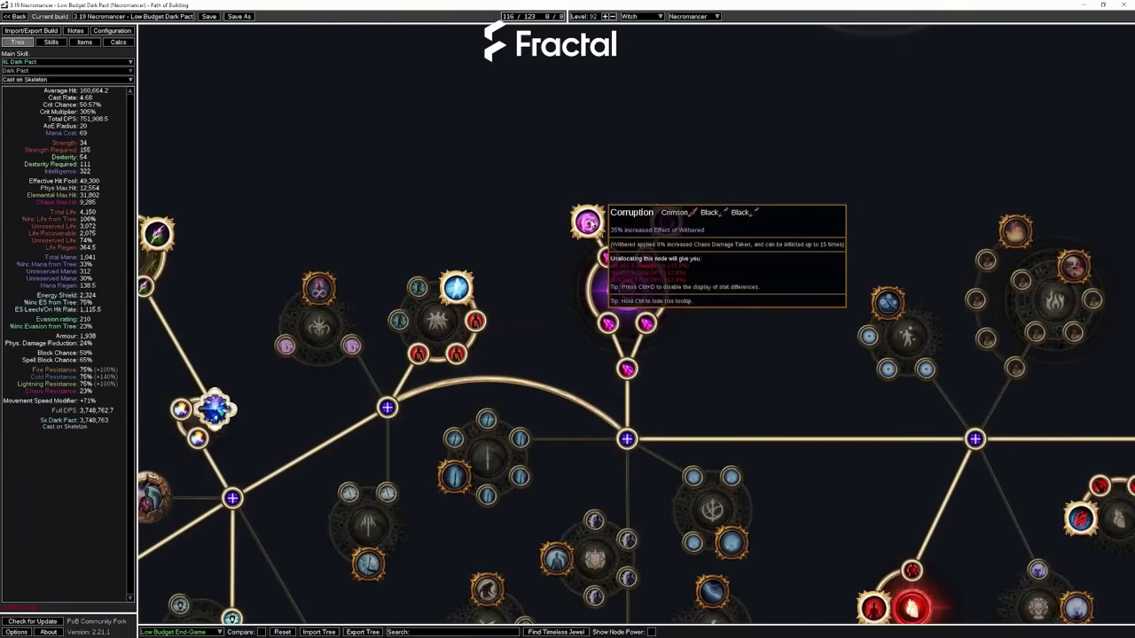
# Review the gem in the 1S Unset: AM socket group and the placeholder Bone Armour group of the end-game skill set.
pyautogui.click(84, 42)
pyautogui.click(51, 42)
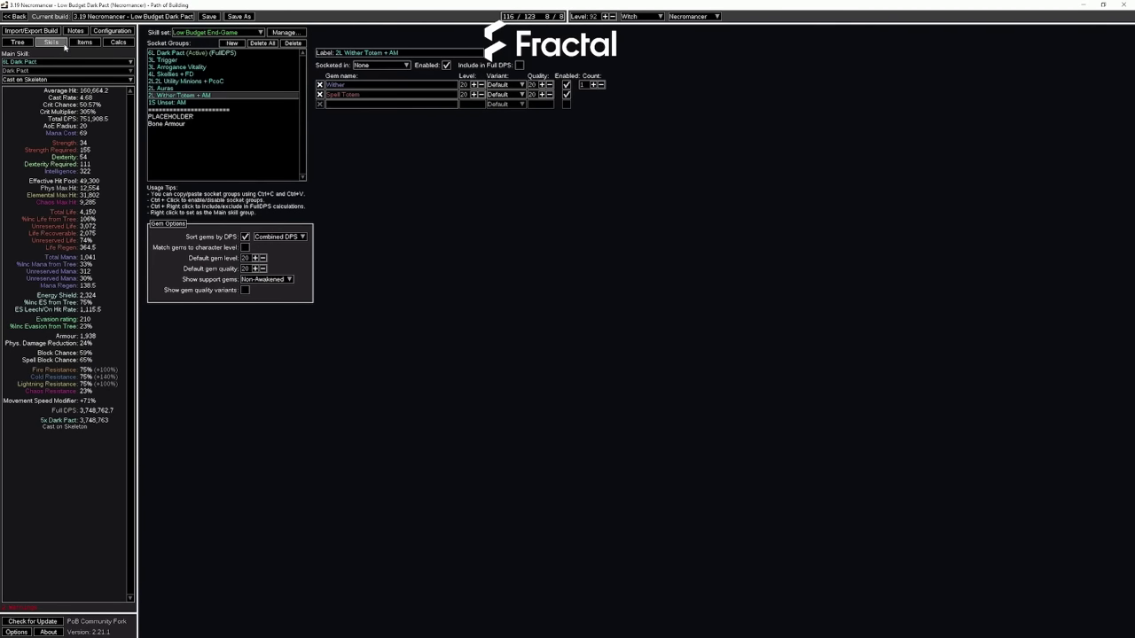
pyautogui.click(195, 102)
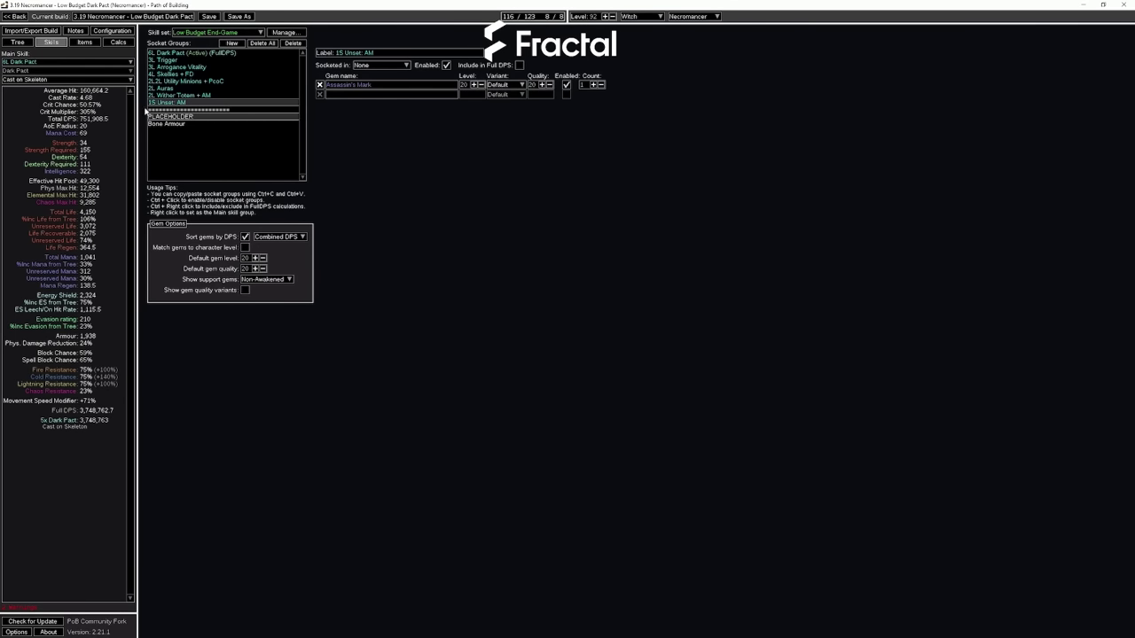
pyautogui.click(185, 127)
# Examine the Bone Barrier node in the Necromancer ascendancy and the overall layout of the end-game passive tree.
pyautogui.click(17, 42)
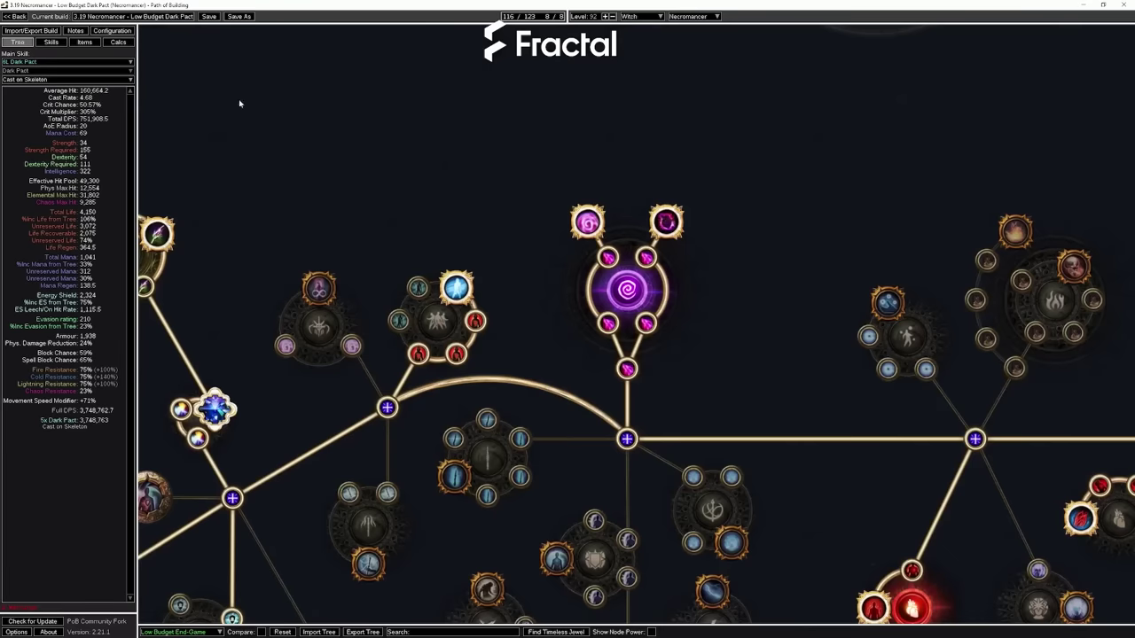
pyautogui.moveTo(529, 94); pyautogui.dragTo(475, 260)
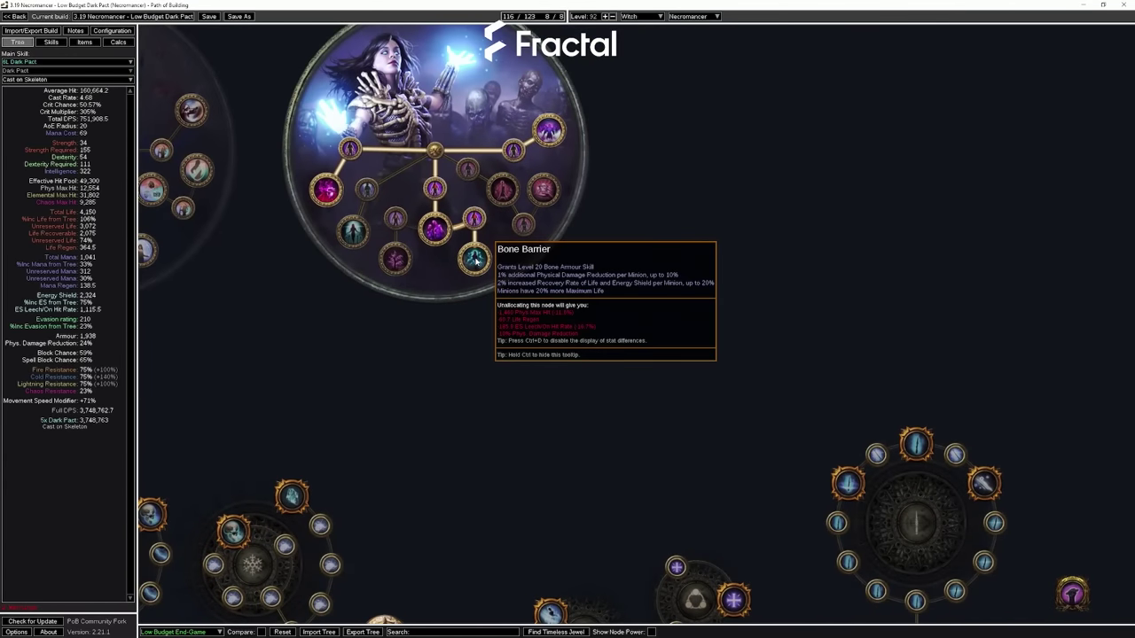
pyautogui.scroll(-5, 475, 260)
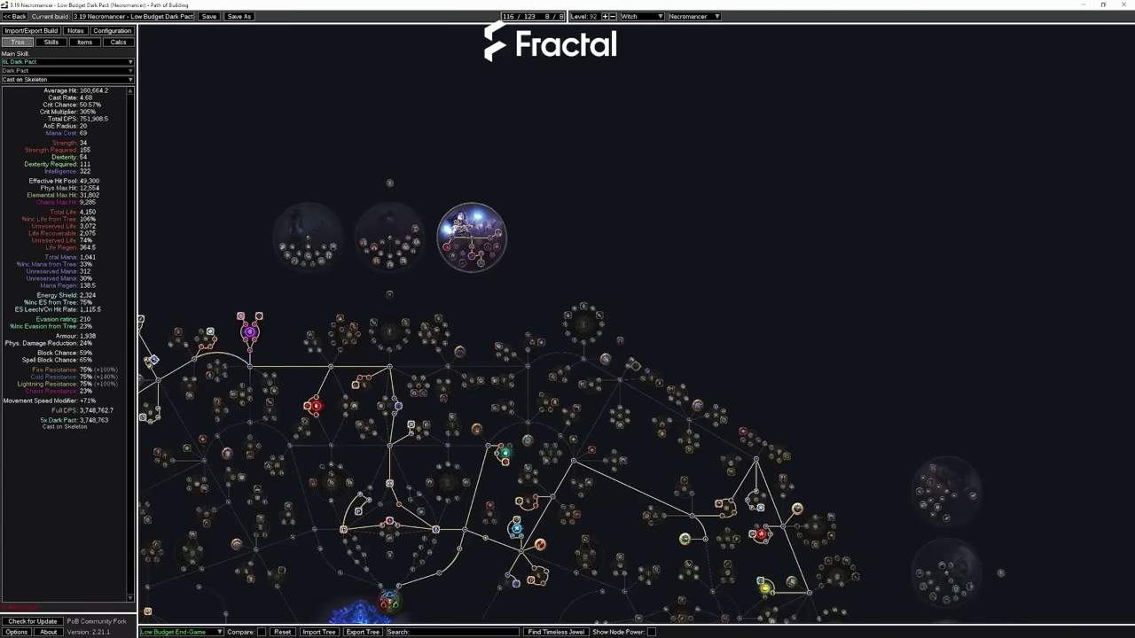
pyautogui.scroll(-3, 532, 281)
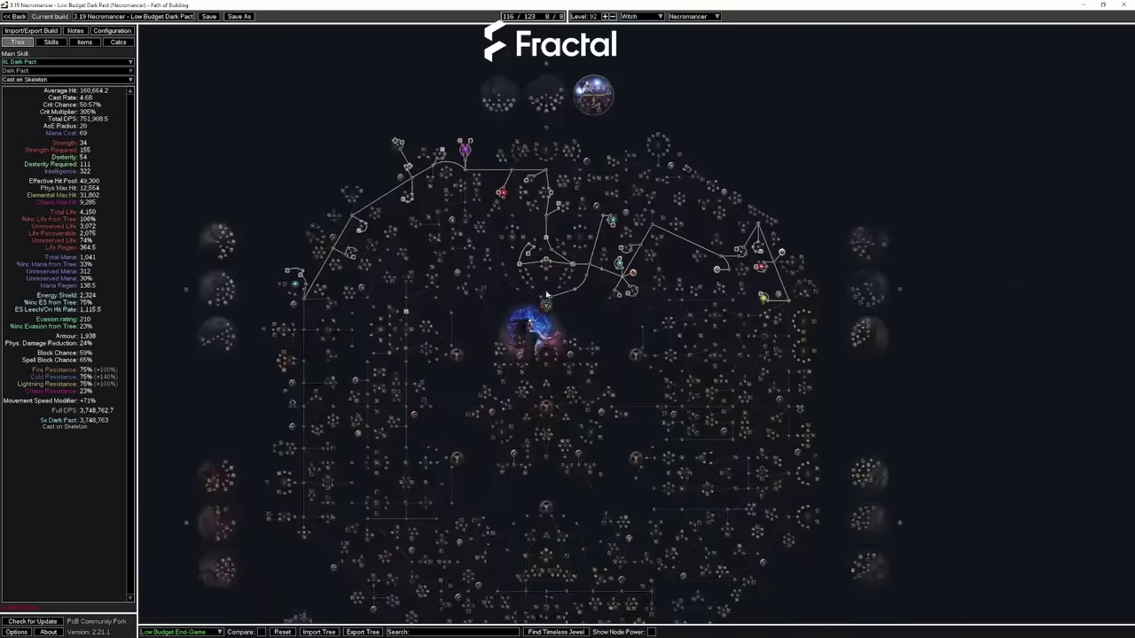
pyautogui.scroll(-2, 532, 281)
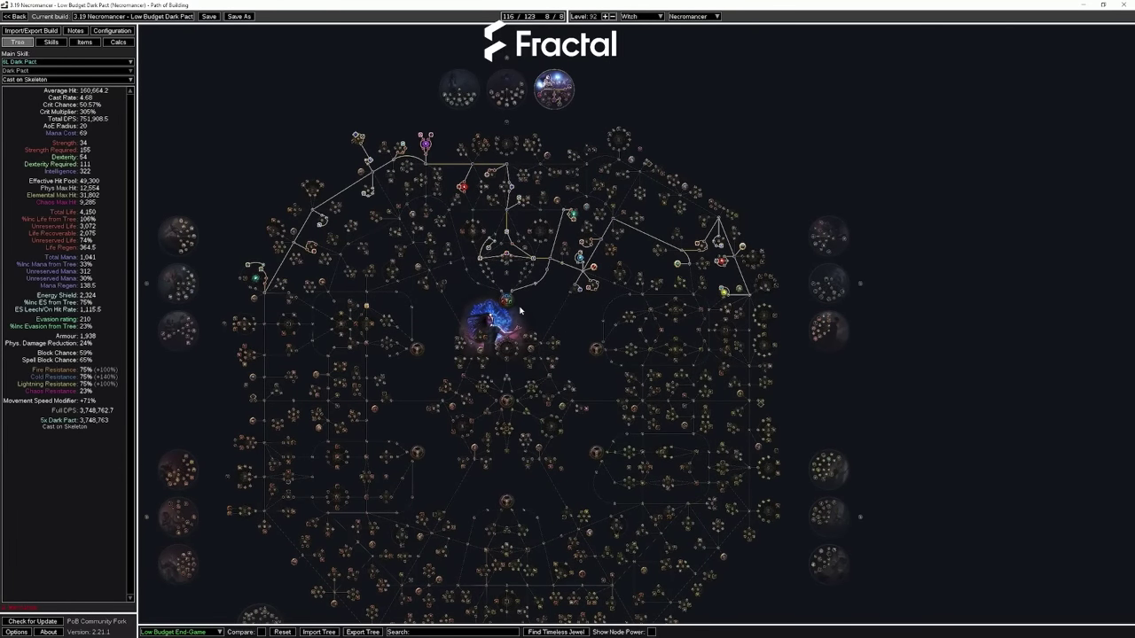